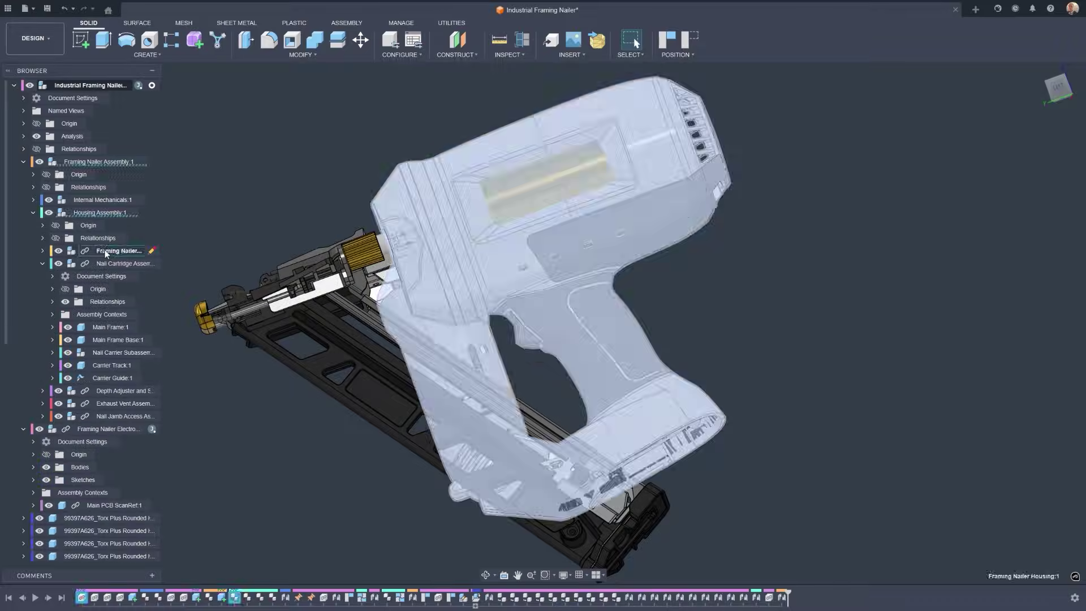
Open the linked Nail Cartridge Assembly component in its own document
double_click(86, 265)
right_click(86, 266)
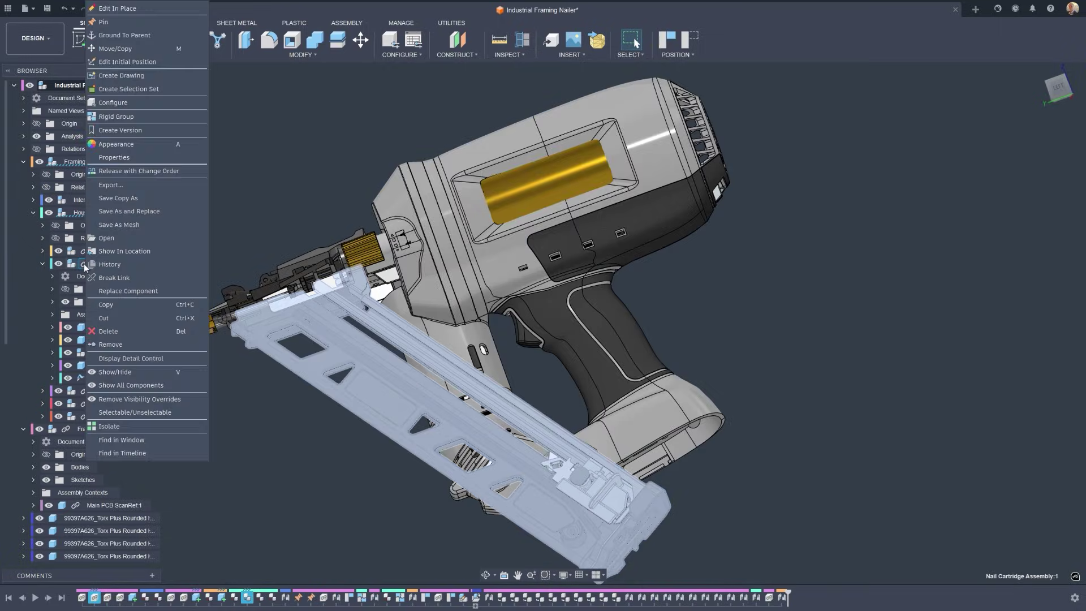
click(110, 238)
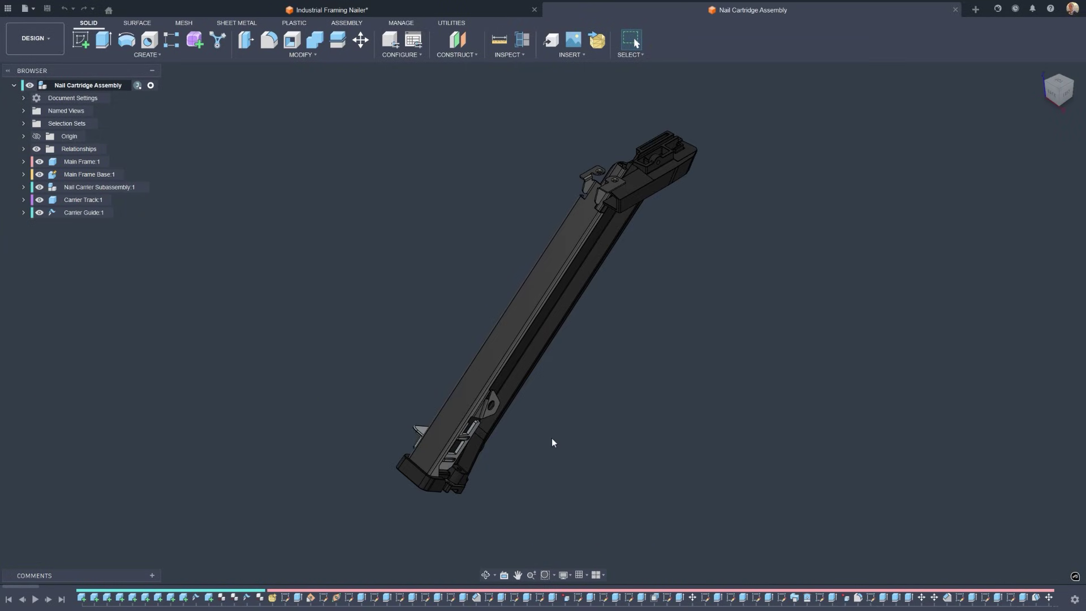
Examine the nail carrier area and locate the Carrier Release Pivot within the Nail Carrier Subassembly
shift+middle_drag(552, 441, 504, 386)
scroll(385, 418, up, 3)
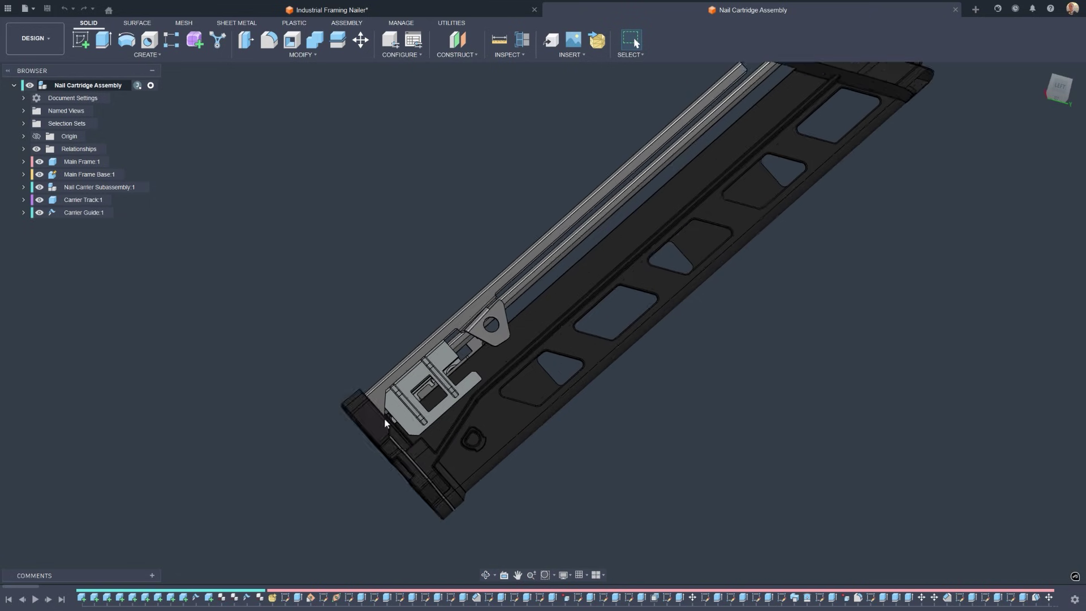
scroll(473, 435, up, 6)
scroll(474, 440, up, 2)
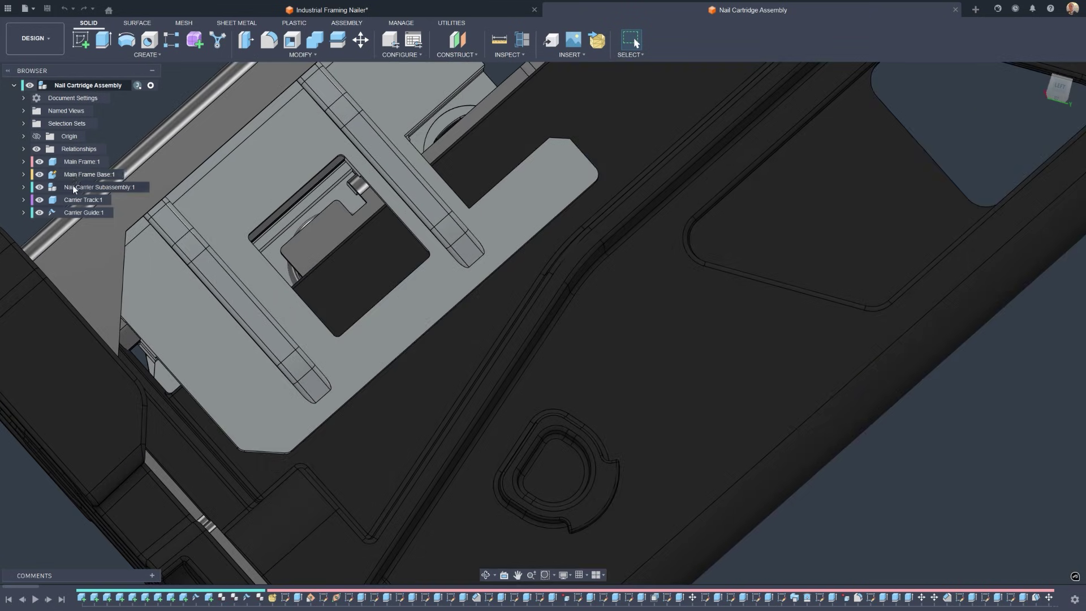
click(23, 188)
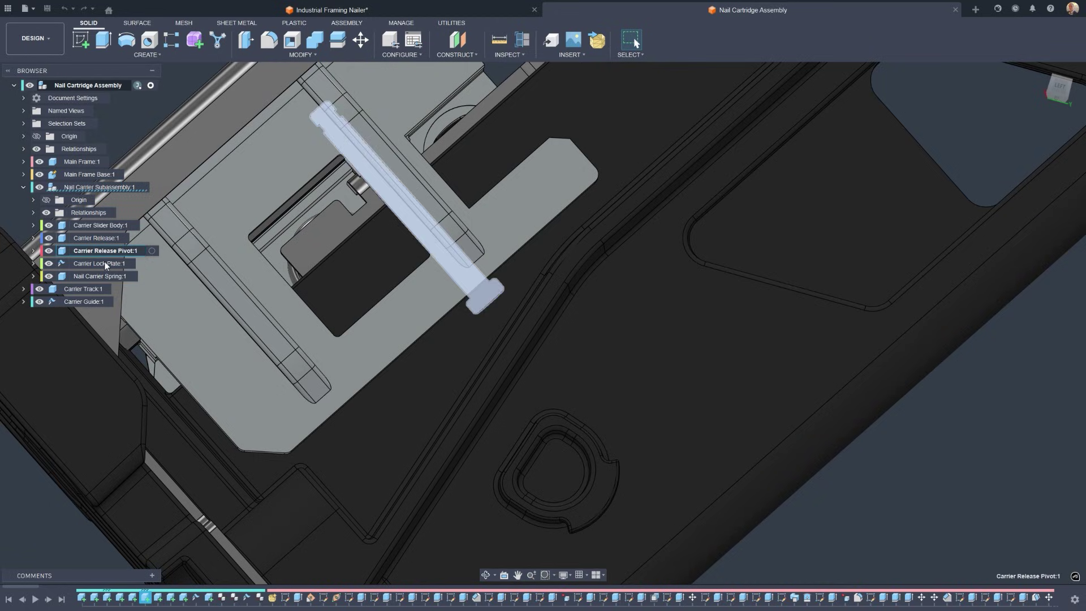
click(105, 250)
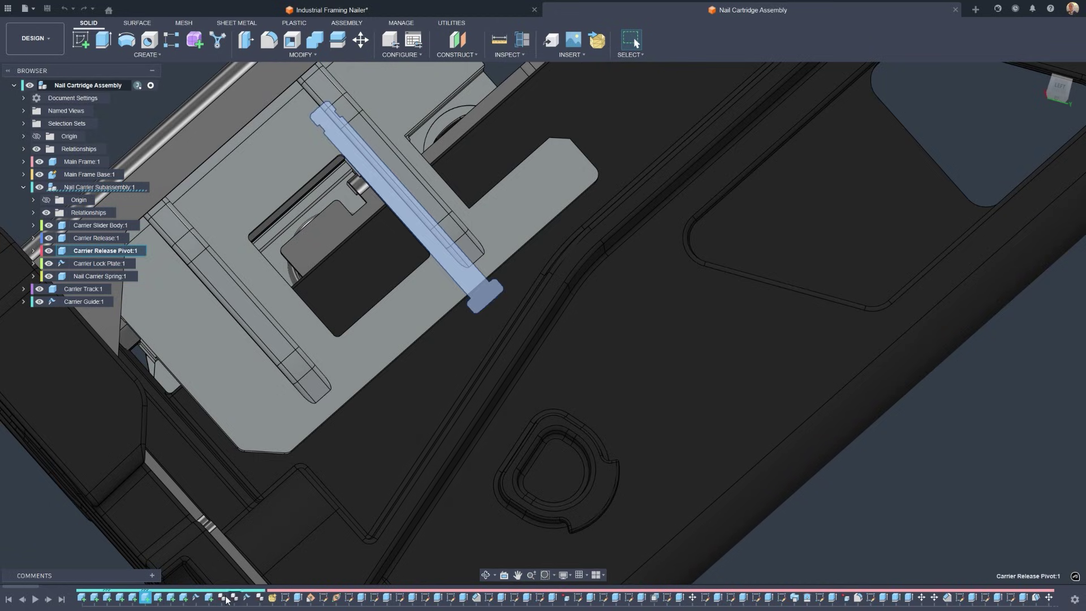
scroll(227, 600, down, 5)
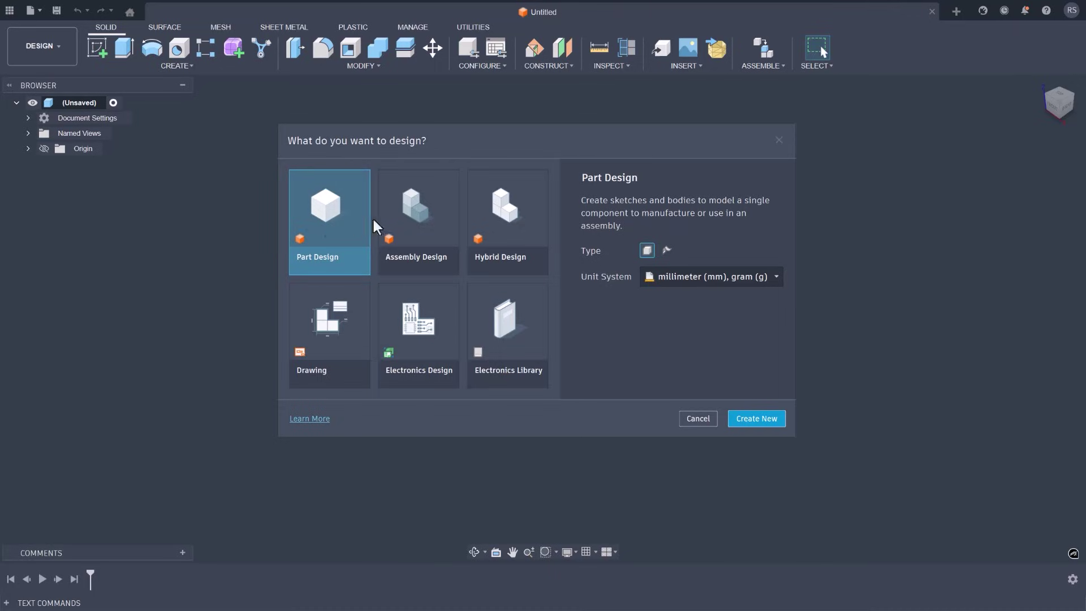
Review the assembly and hybrid design types, and create a new solid Part Design in millimeters and grams
click(404, 226)
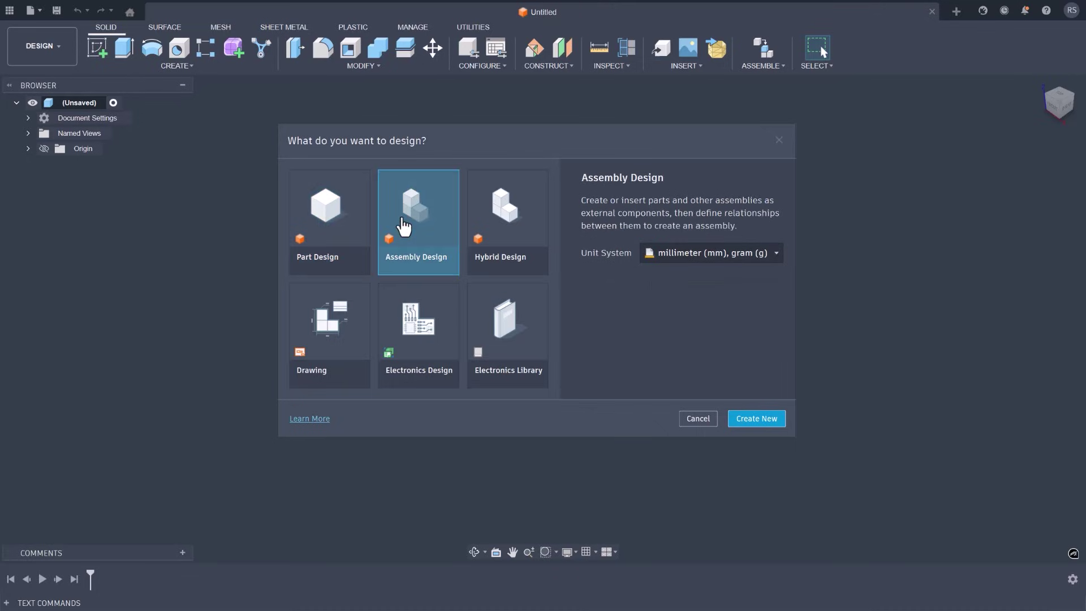
click(508, 223)
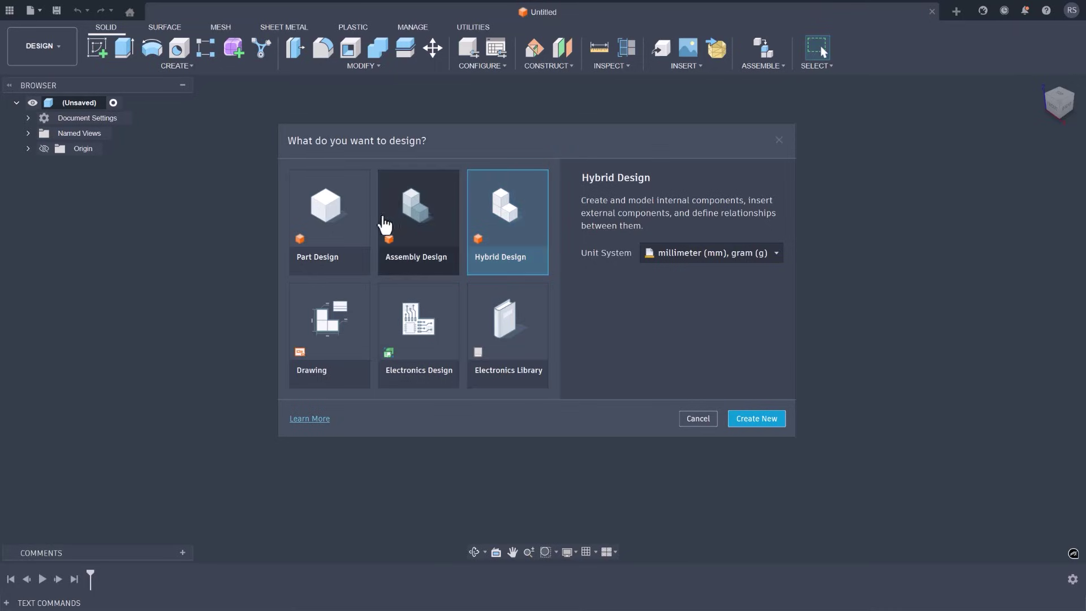
click(346, 226)
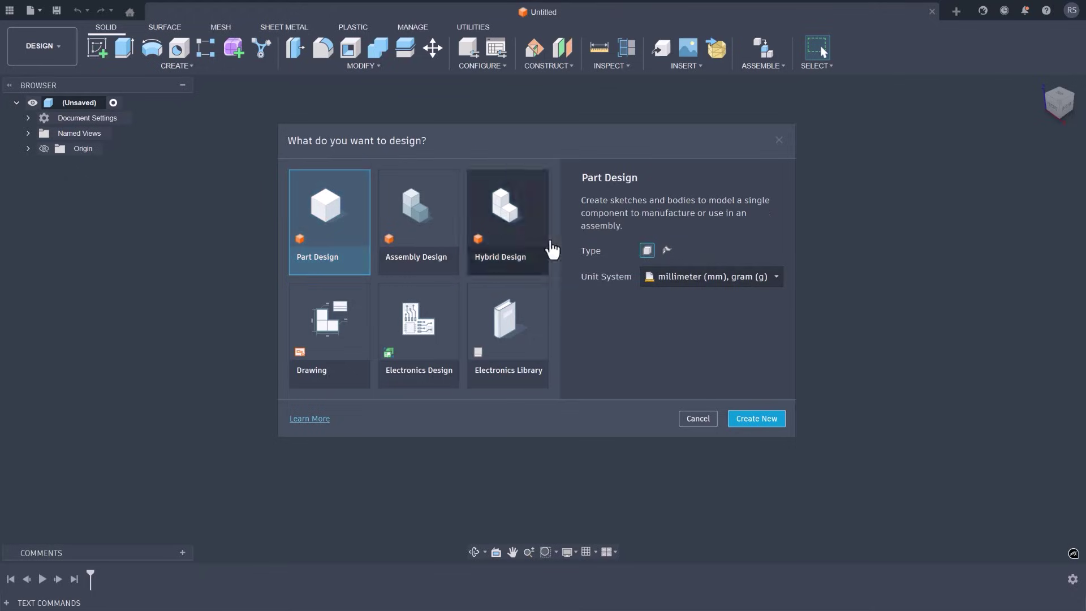
click(663, 249)
click(649, 250)
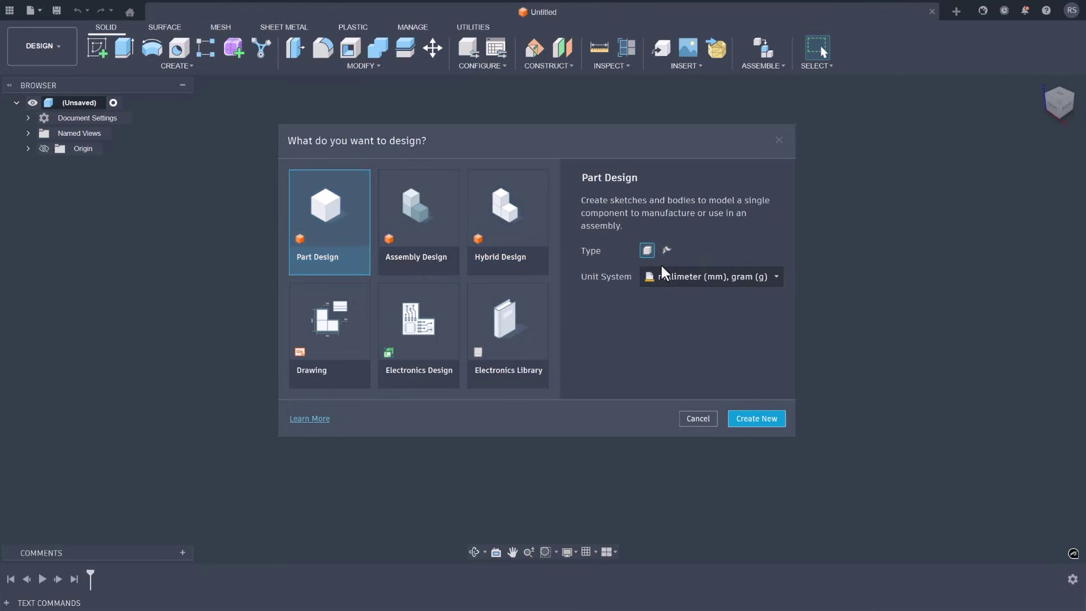
click(761, 421)
Start a sketch on the horizontal origin plane and draw two concentric circles at the origin with diameters 25 mm and 6 mm
click(97, 49)
click(618, 320)
key(c)
click(552, 321)
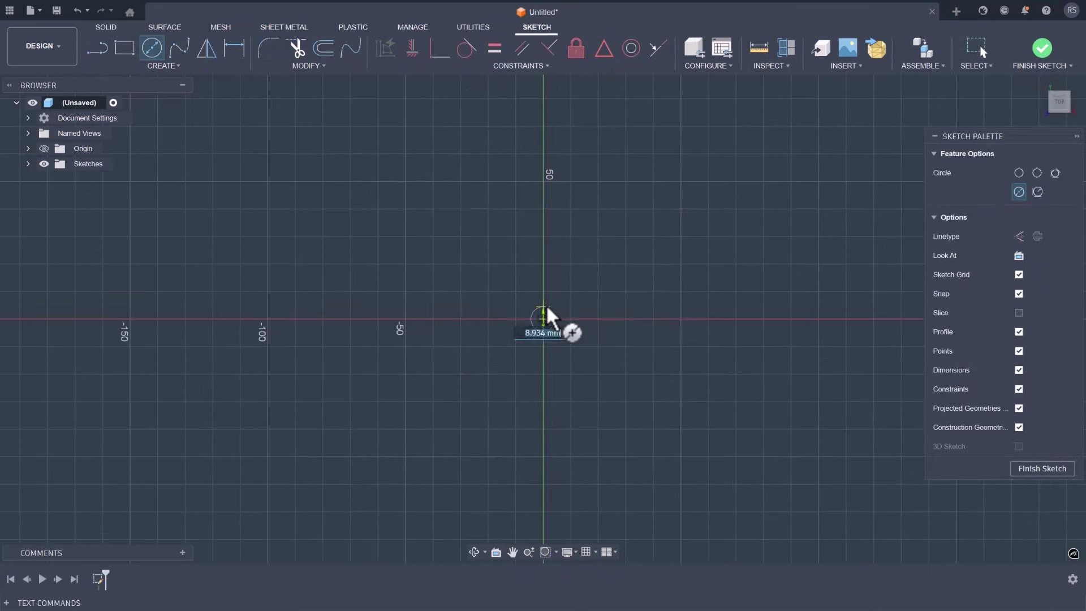
text(25)
key(Return)
text(6)
key(Return)
Draw a 60 mm line from the origin at 30 degrees and centre a 16 mm diameter circle on its far end
key(l)
click(543, 319)
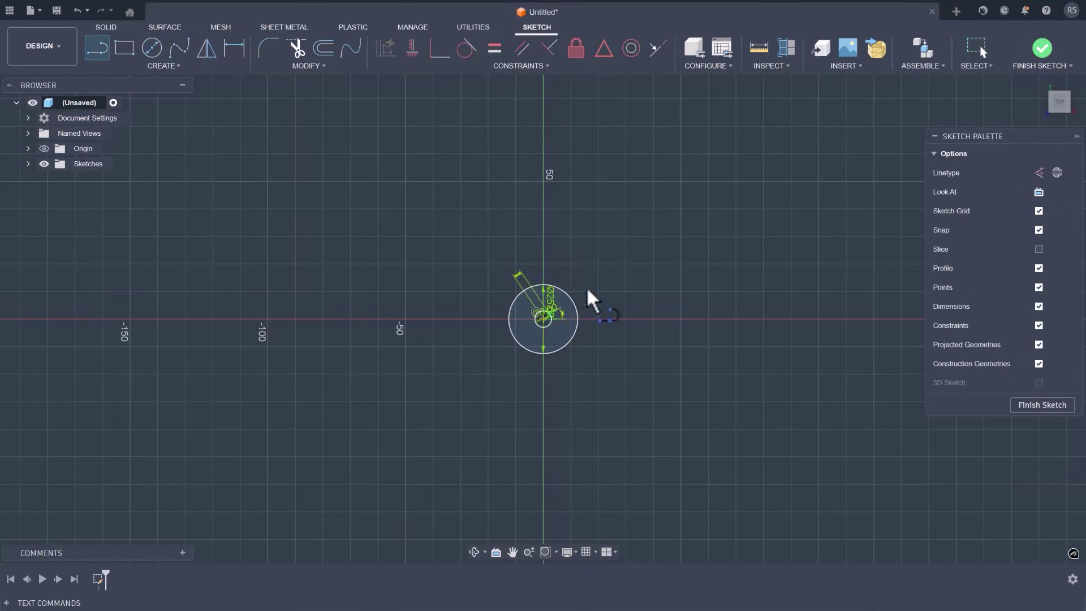
text(60)
key(Tab)
text(30)
key(Return)
key(c)
click(686, 236)
text(16)
key(Return)
Connect the 25 mm and 16 mm circles with a line on each side of the centre line and dimension the gap between them
key(l)
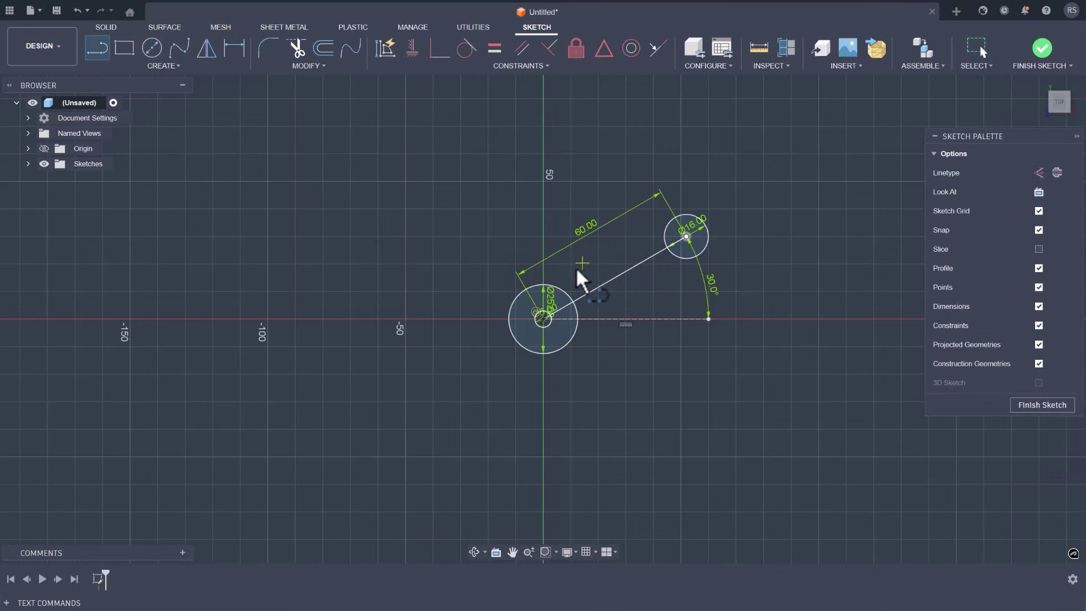
click(564, 292)
click(664, 234)
click(578, 312)
click(675, 256)
key(d)
click(659, 265)
click(647, 244)
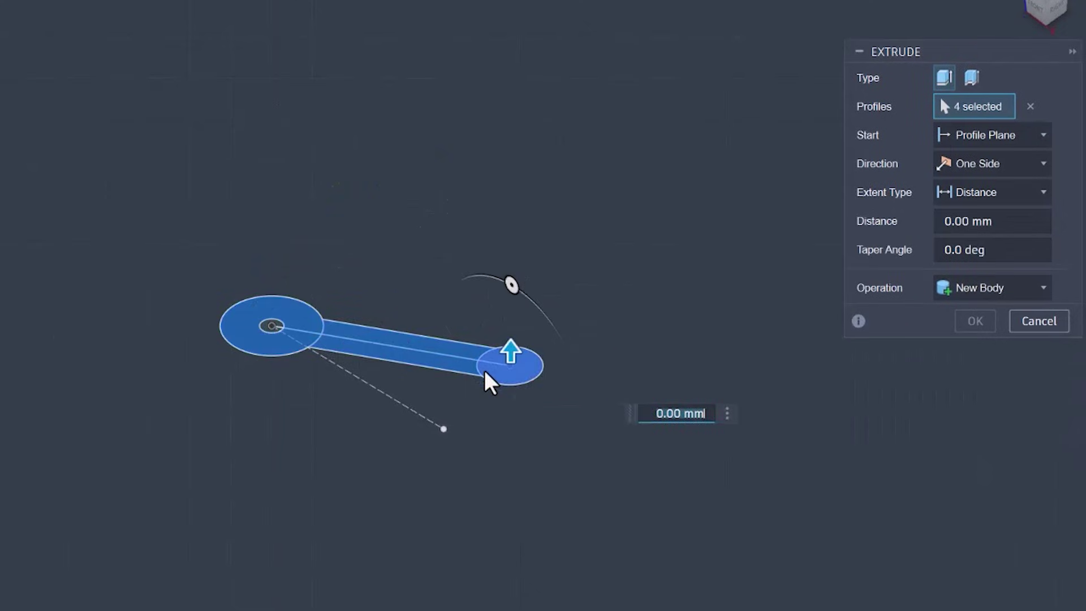
Extrude the four arm profiles 6 mm on one side as a new body
text(6)
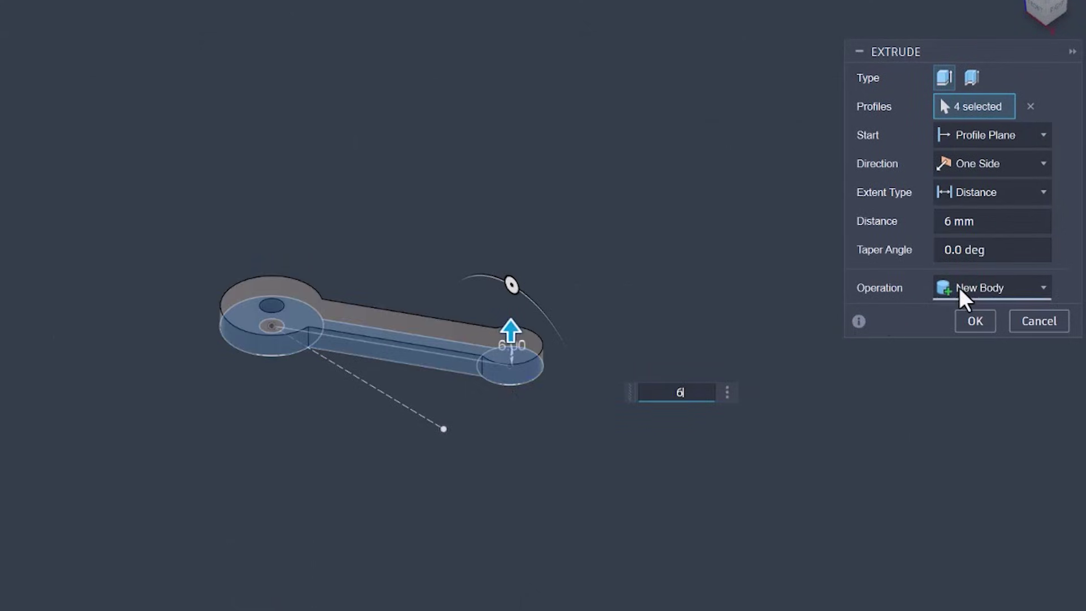
click(959, 288)
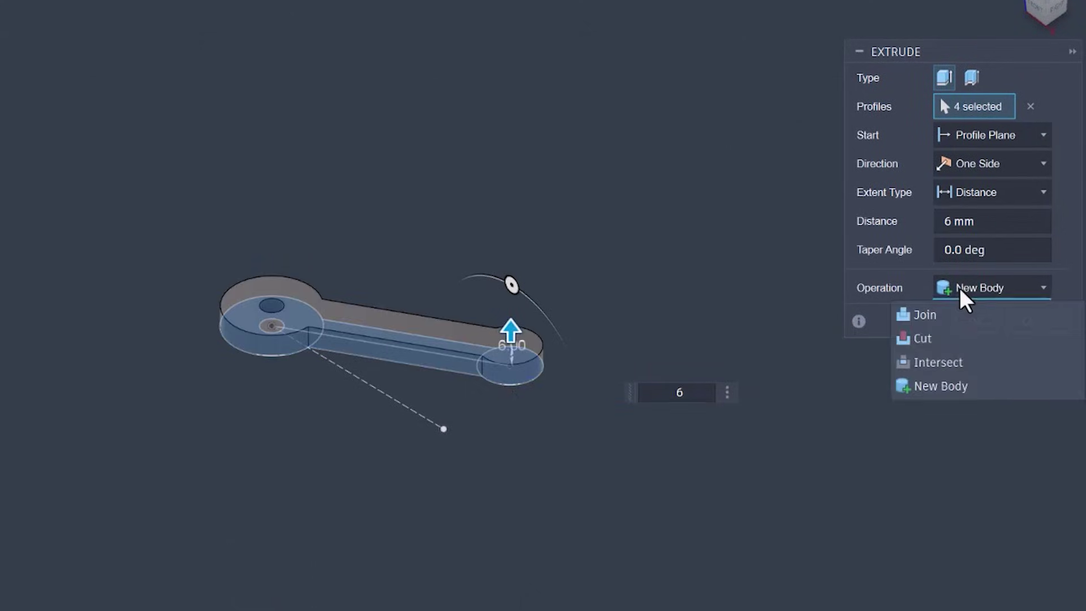
click(982, 380)
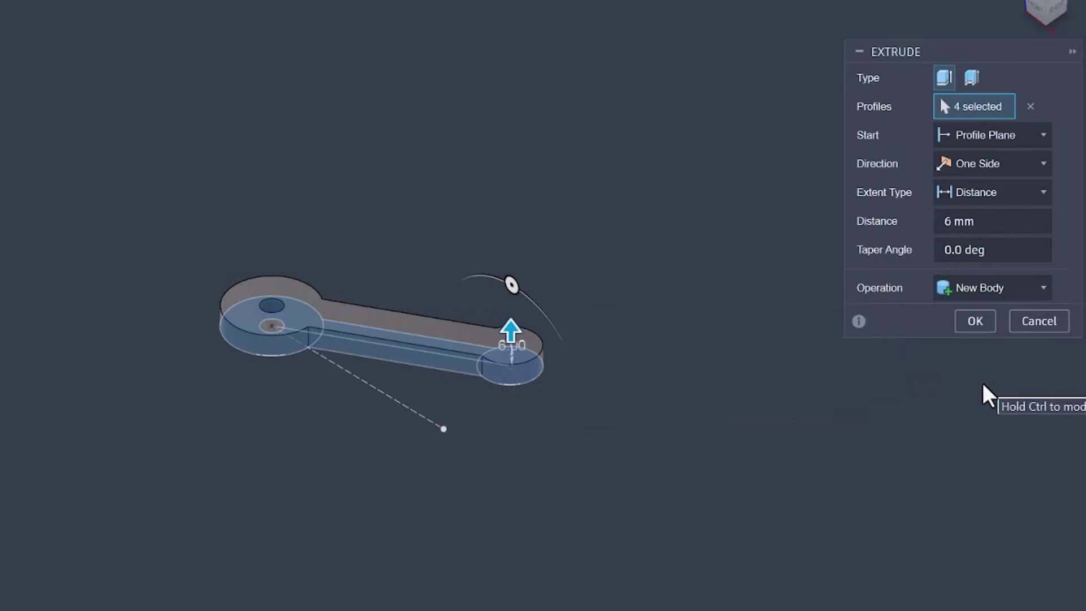
click(1002, 317)
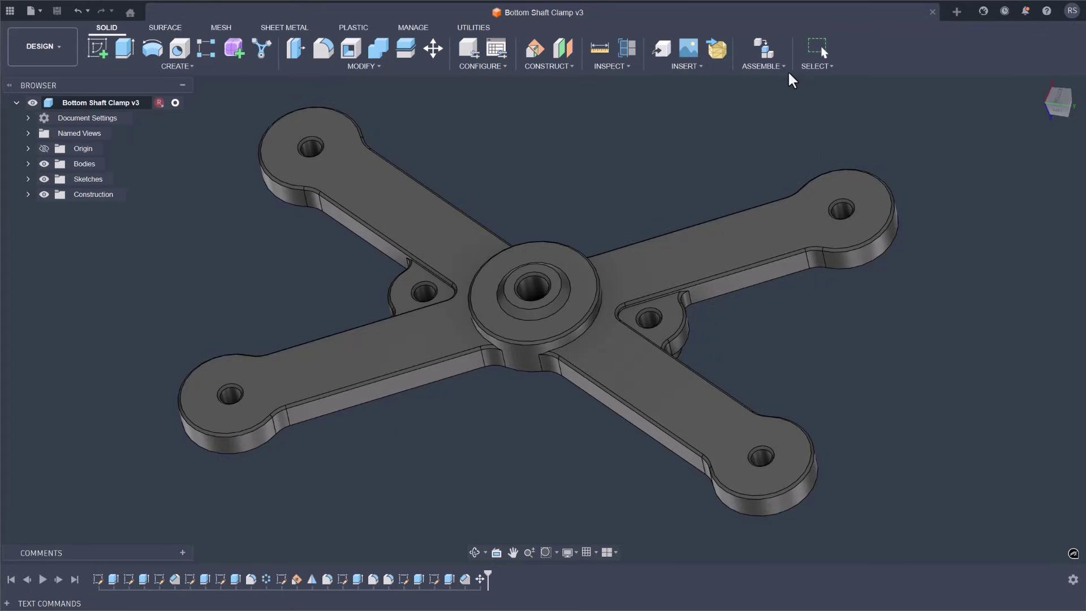
Add the Bottom Shaft Clamp to a new assembly at its default position, grounded to the parent
click(771, 52)
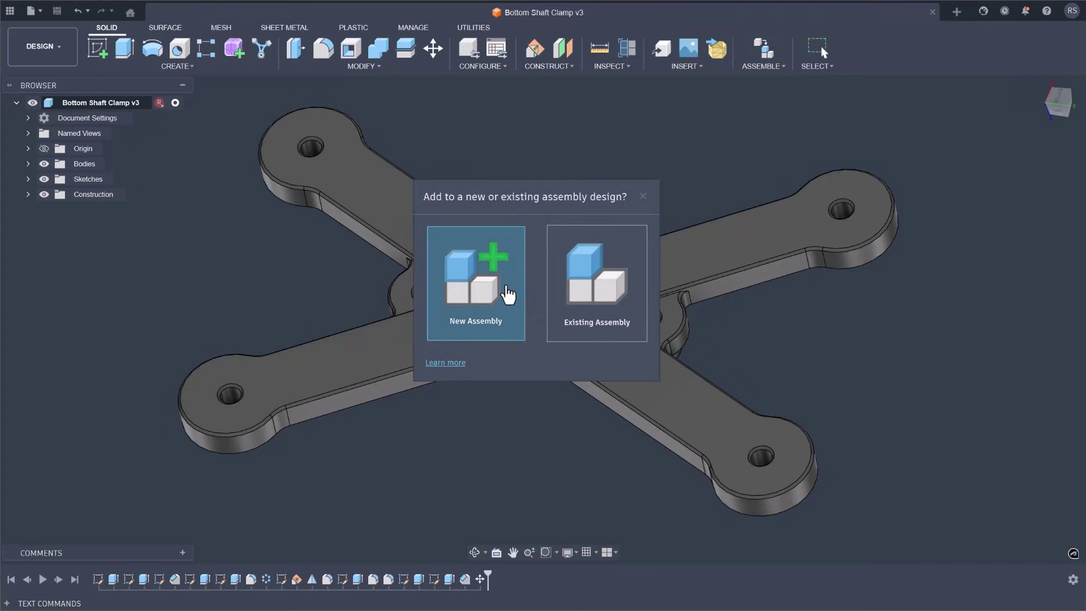
click(508, 295)
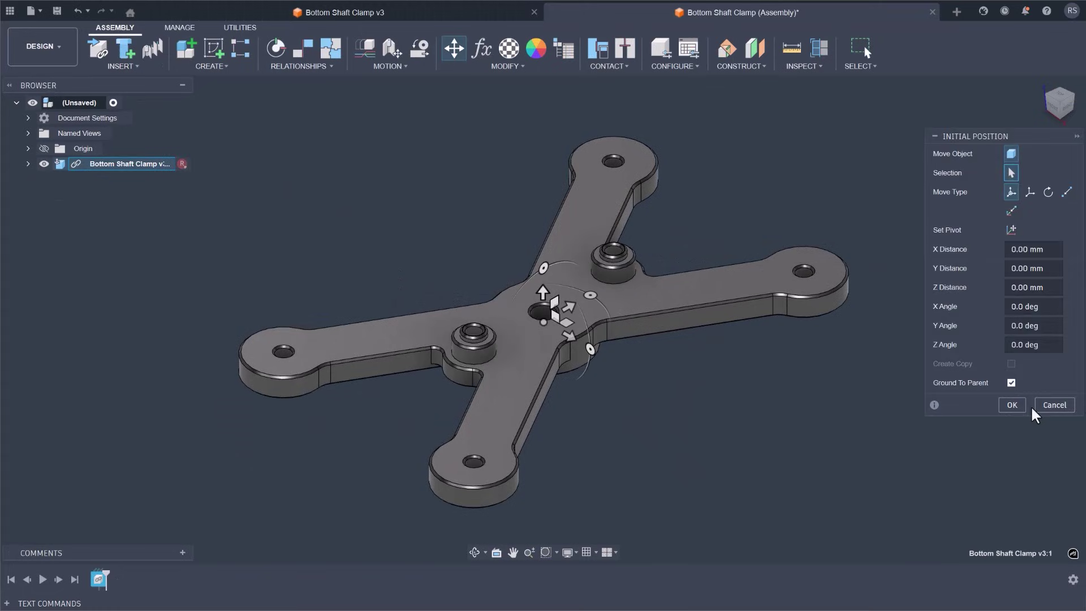
click(1012, 405)
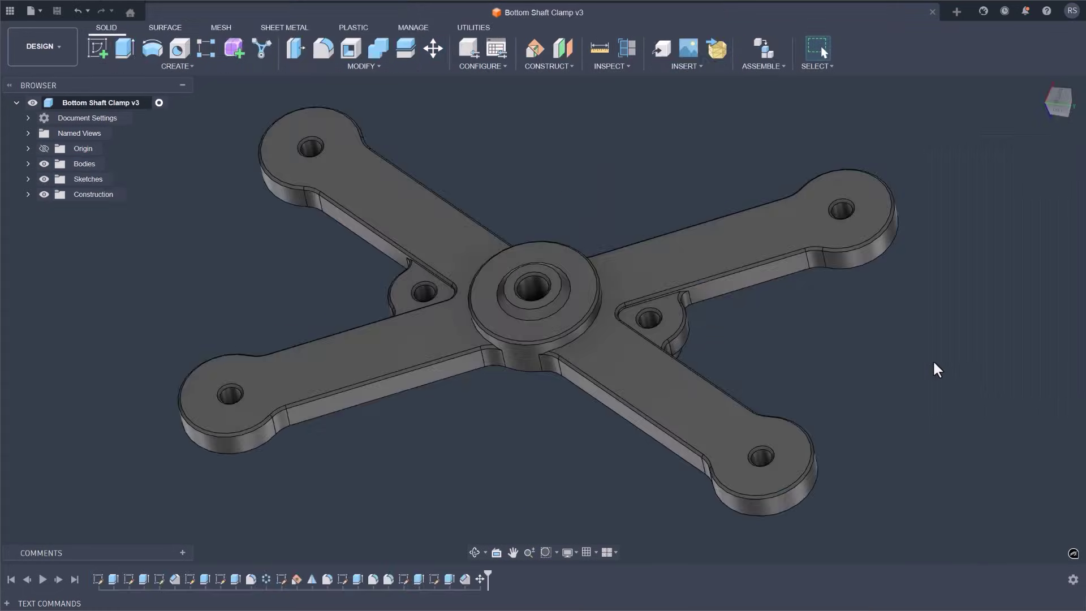
Insert the Bottom Shaft Clamp into the existing Fan Motor Assy of the Air Fryer project and place it below the motor block
click(764, 52)
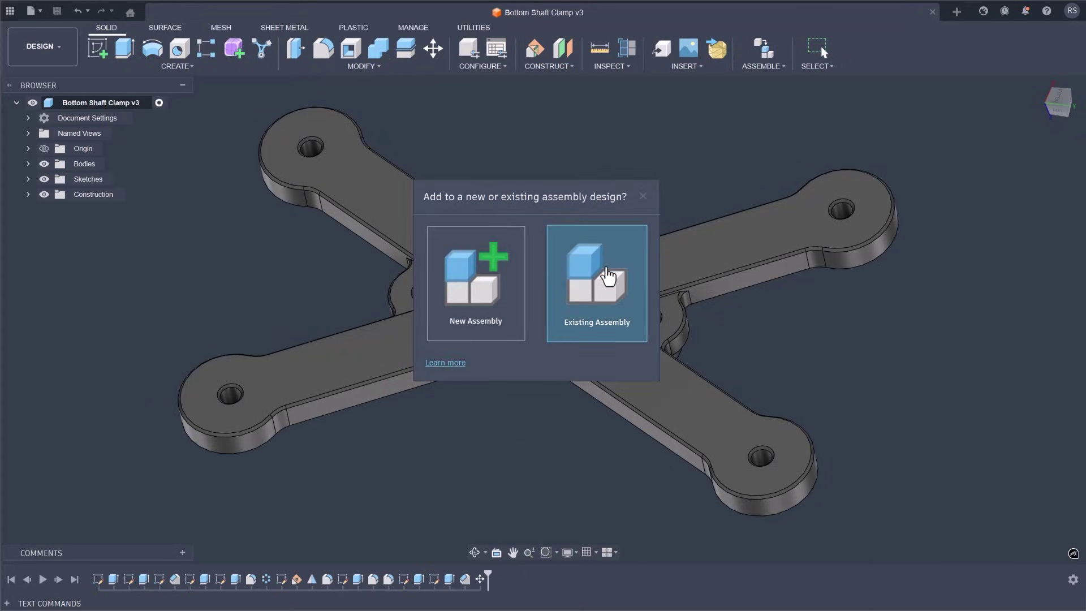
click(608, 277)
scroll(599, 288, down, 5)
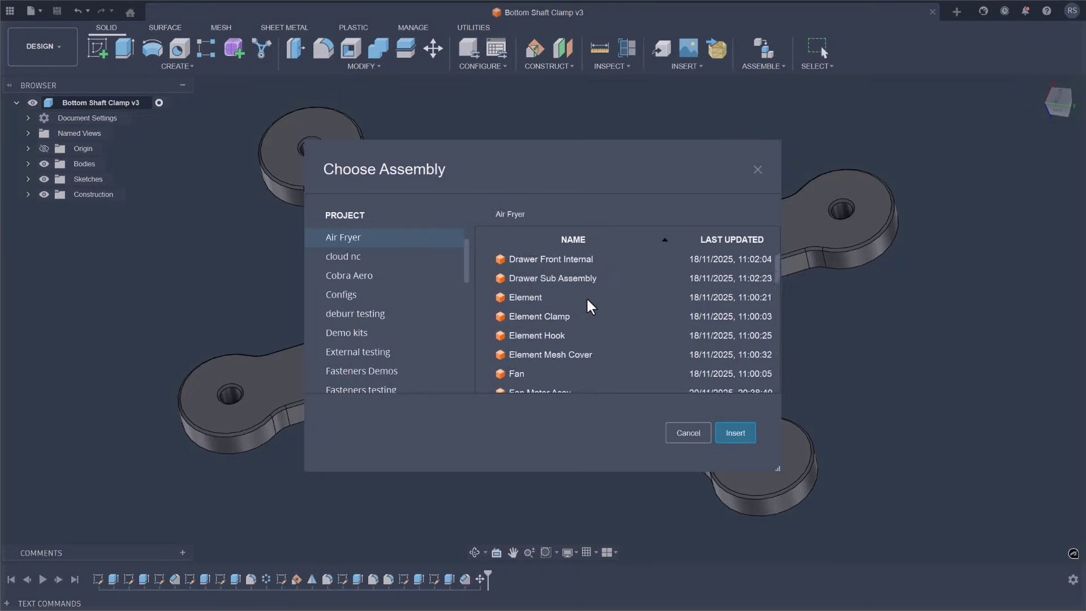
click(575, 334)
click(738, 434)
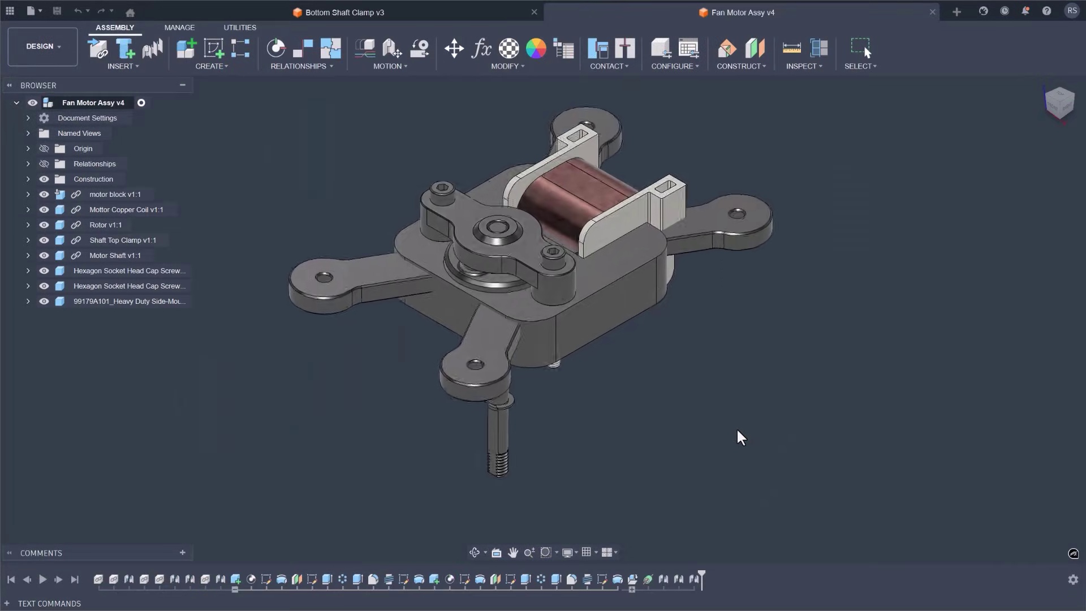
drag(544, 232, 544, 338)
click(1012, 405)
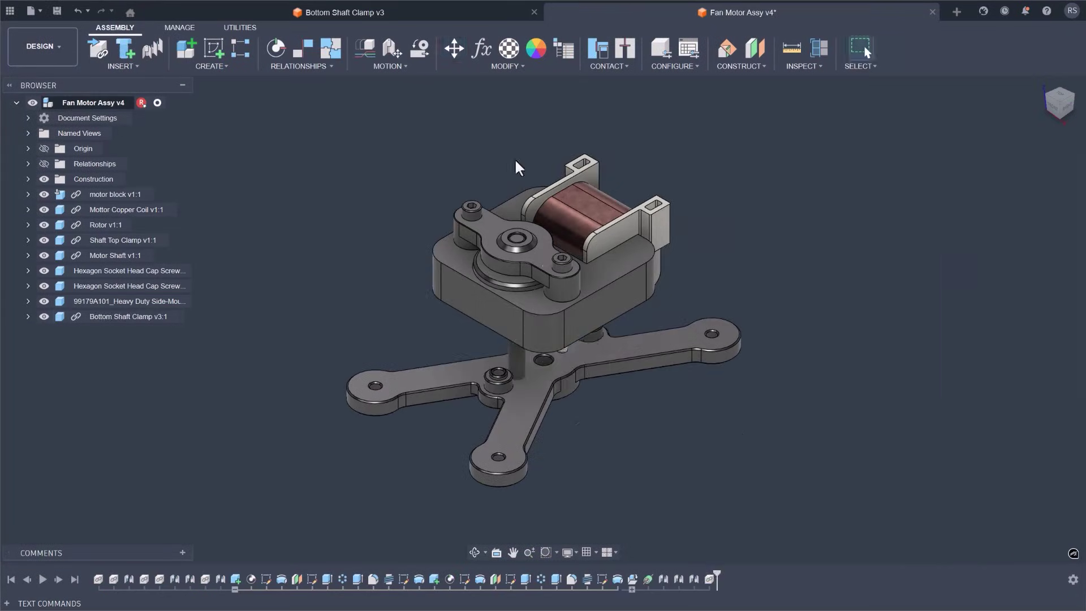
Constrain an edge of the bottom shaft clamp's screw boss to the motor block's underside face with a 0 mm offset
click(304, 50)
scroll(452, 349, up, 5)
click(484, 358)
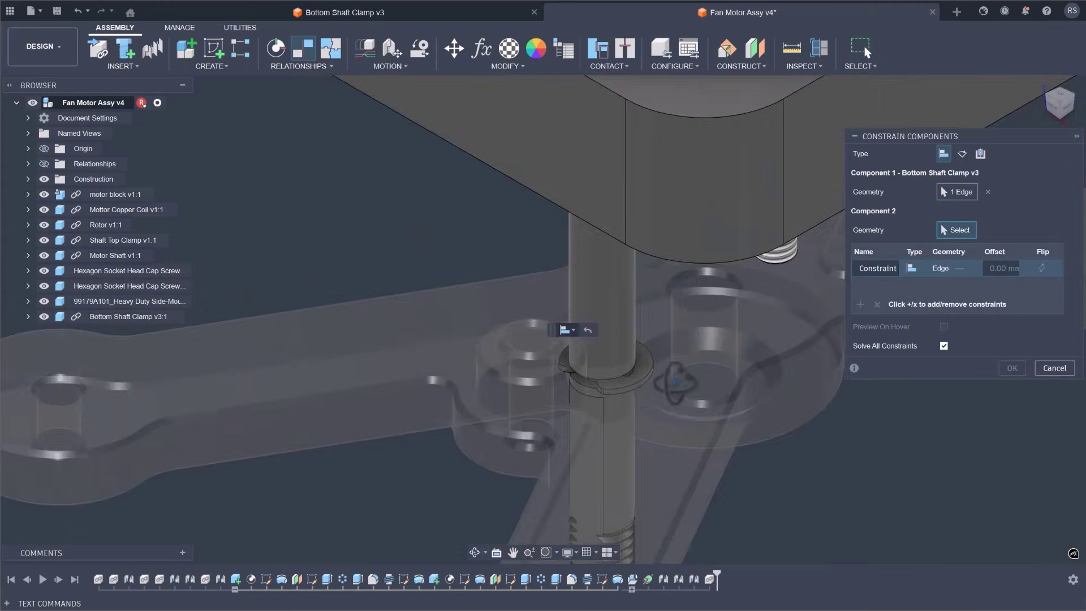
scroll(701, 311, down, 4)
shift+middle_drag(683, 362, 671, 303)
click(642, 164)
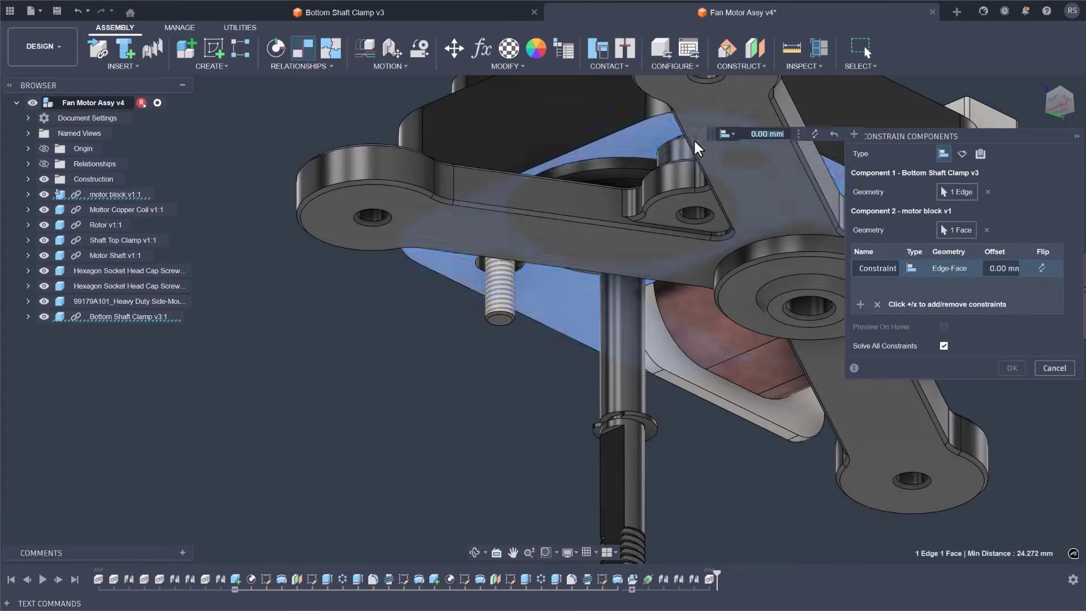
Add two face-to-face constraints with 0 mm offset aligning the clamp's screw holes with the two socket head cap screws, and apply them
click(854, 135)
click(696, 215)
click(497, 297)
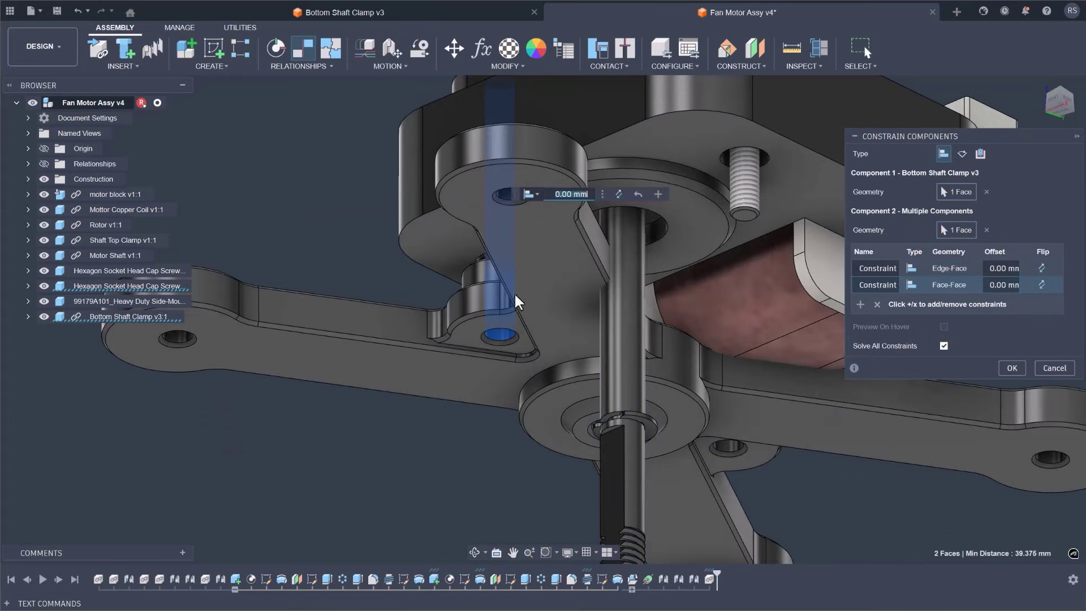
click(659, 194)
scroll(725, 456, down, 5)
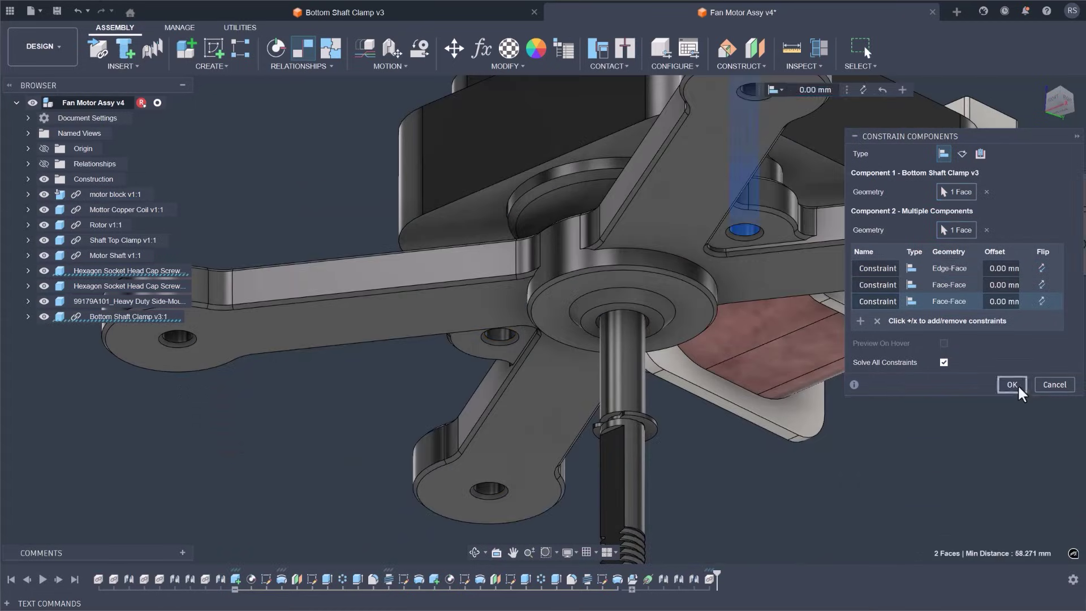
click(1012, 384)
scroll(1012, 384, down, 5)
shift+middle_drag(767, 276, 755, 399)
scroll(755, 399, up, 4)
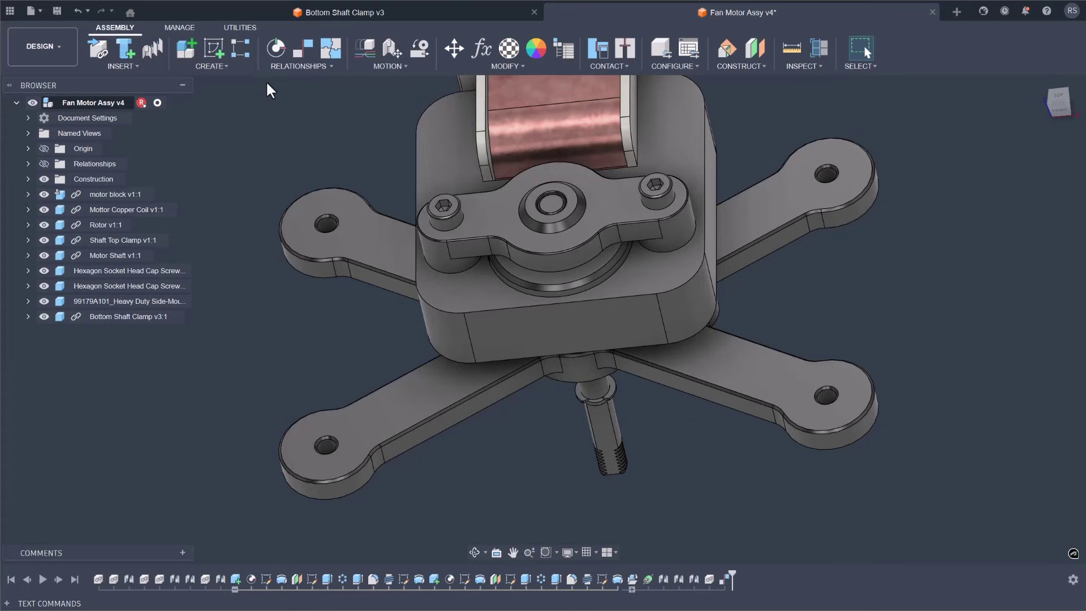
Create and activate a new external part component named Spacer under Fan Motor Assy, stored in the Air Fryer project
click(189, 51)
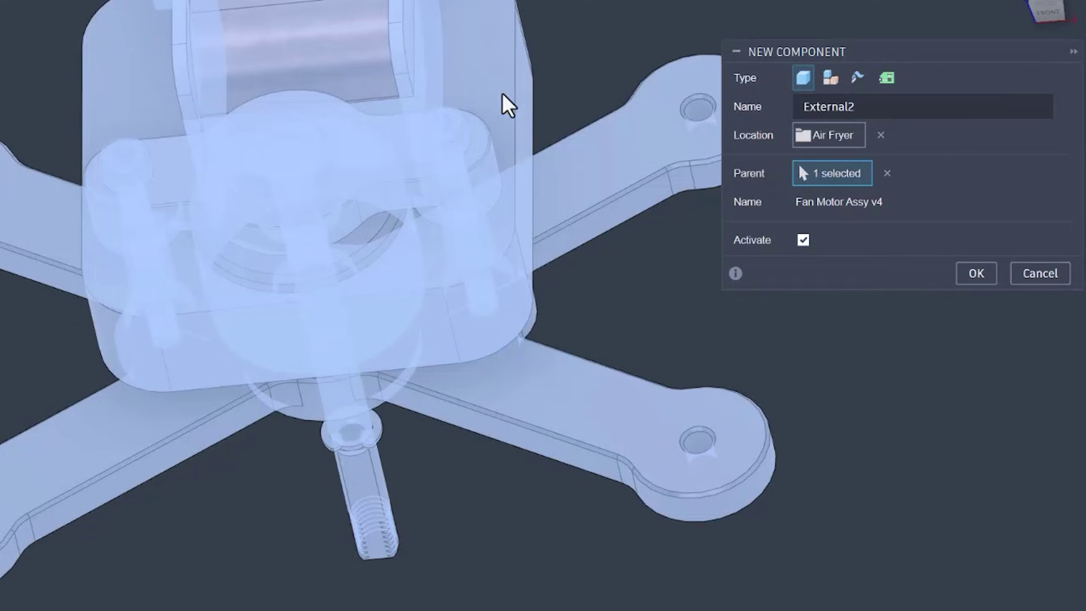
click(828, 79)
click(806, 79)
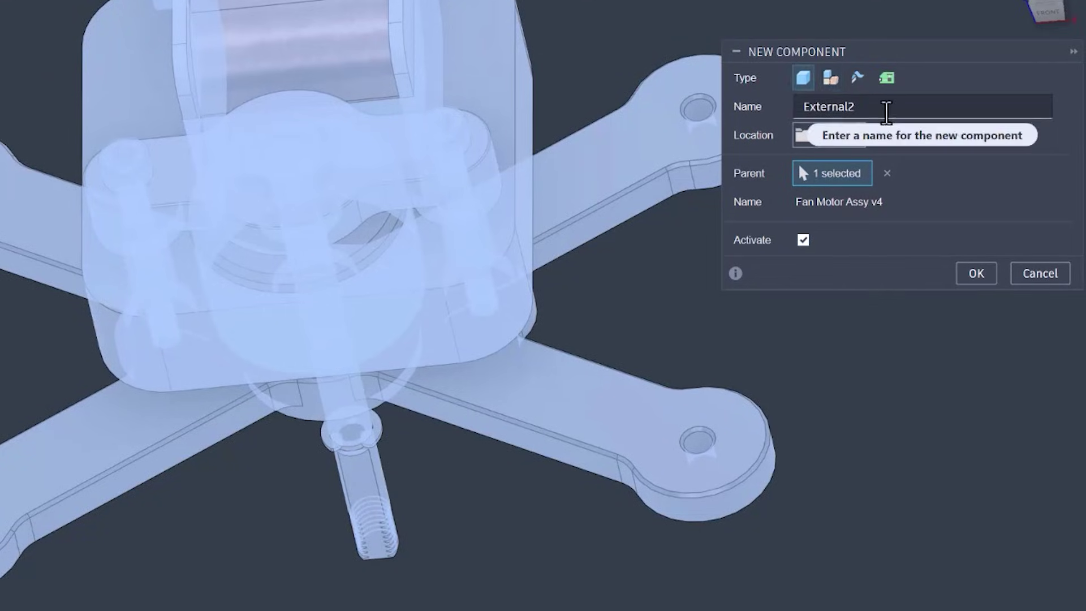
drag(885, 107, 783, 116)
text(Spacer)
key(Return)
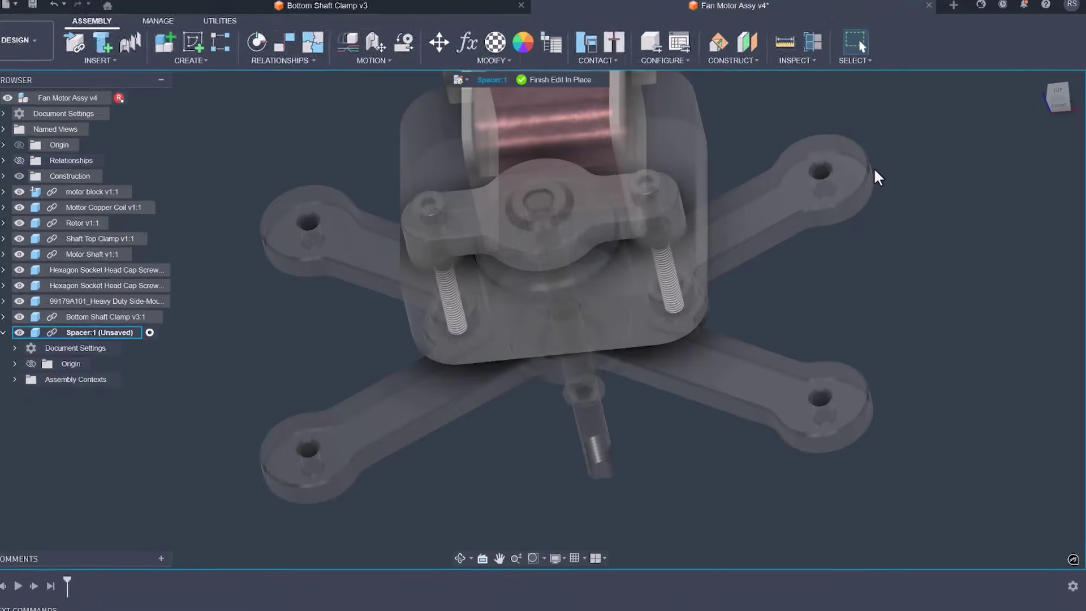
Start a sketch in the Spacer on the bottom shaft clamp's arm face and project that face's geometry into it
click(98, 48)
click(381, 439)
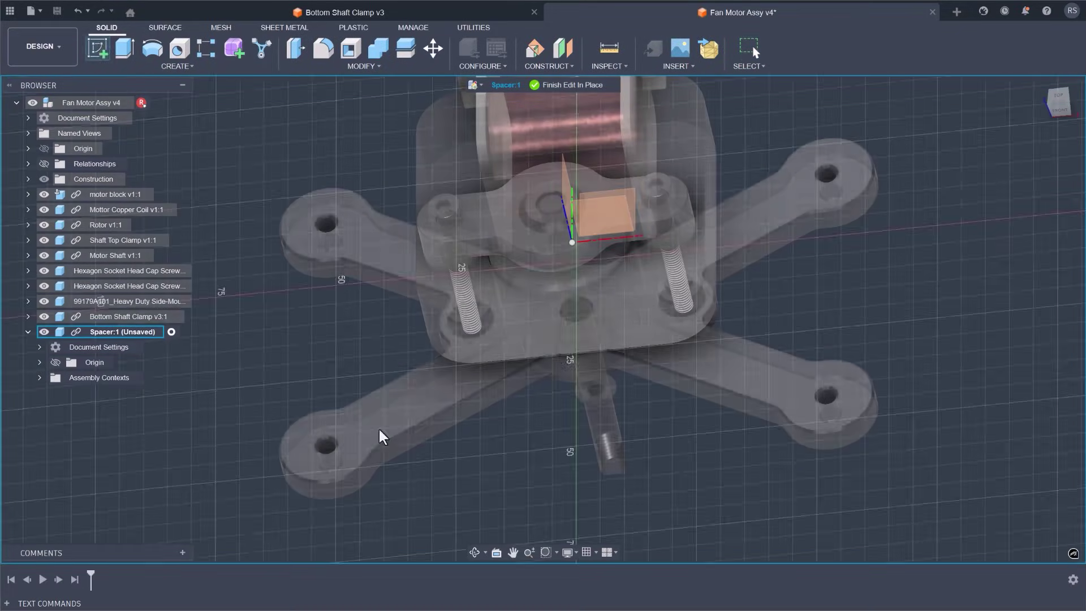
key(p)
click(517, 455)
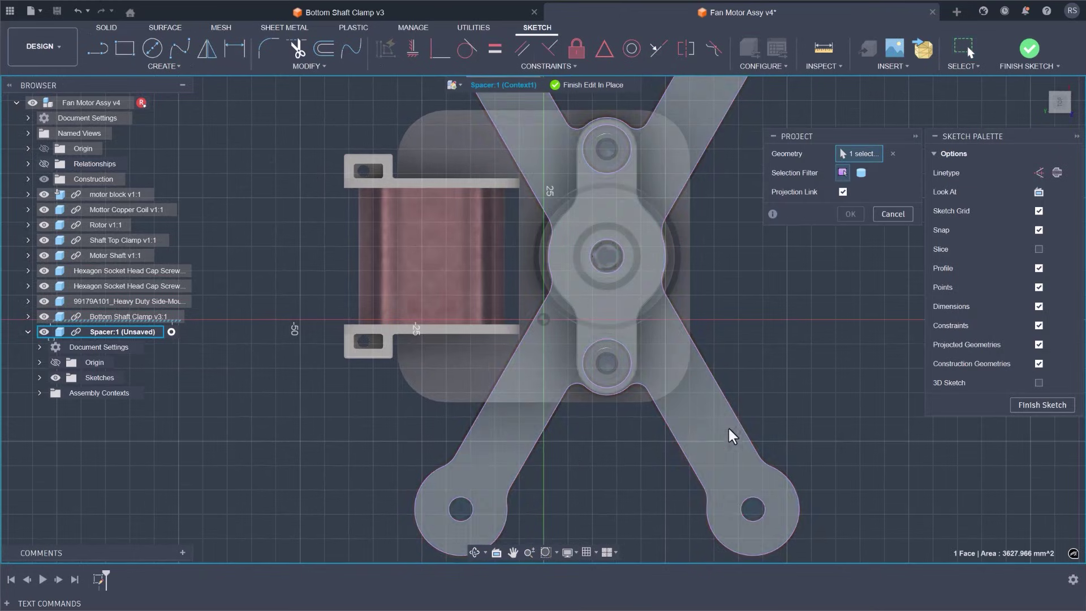
click(850, 214)
Sketch a 15 mm diameter circle centred on the mounting hole at the end of one clamp arm
key(c)
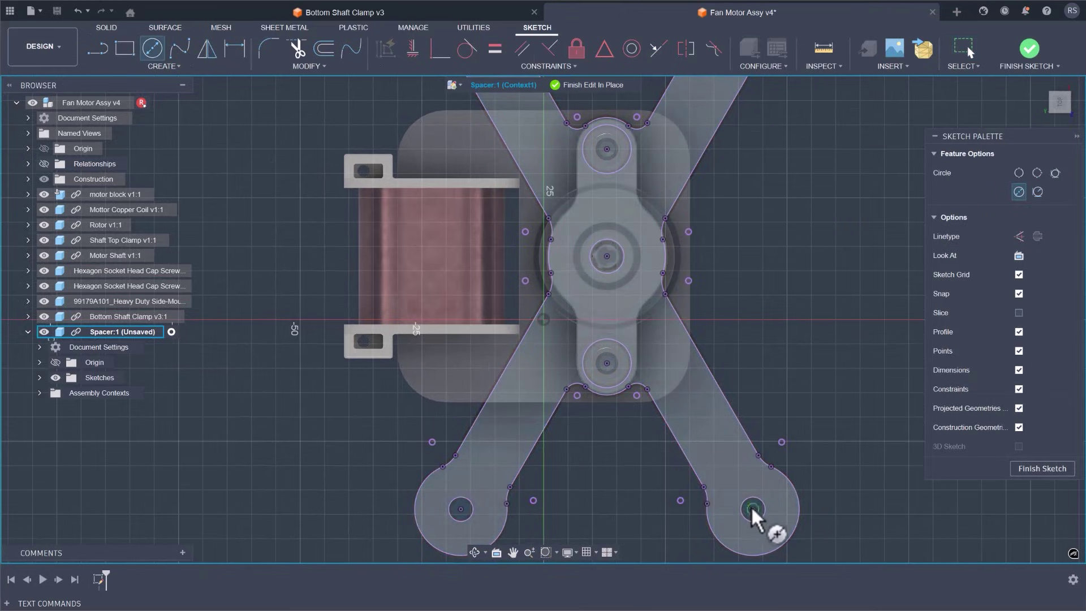
click(752, 509)
text(15)
key(Return)
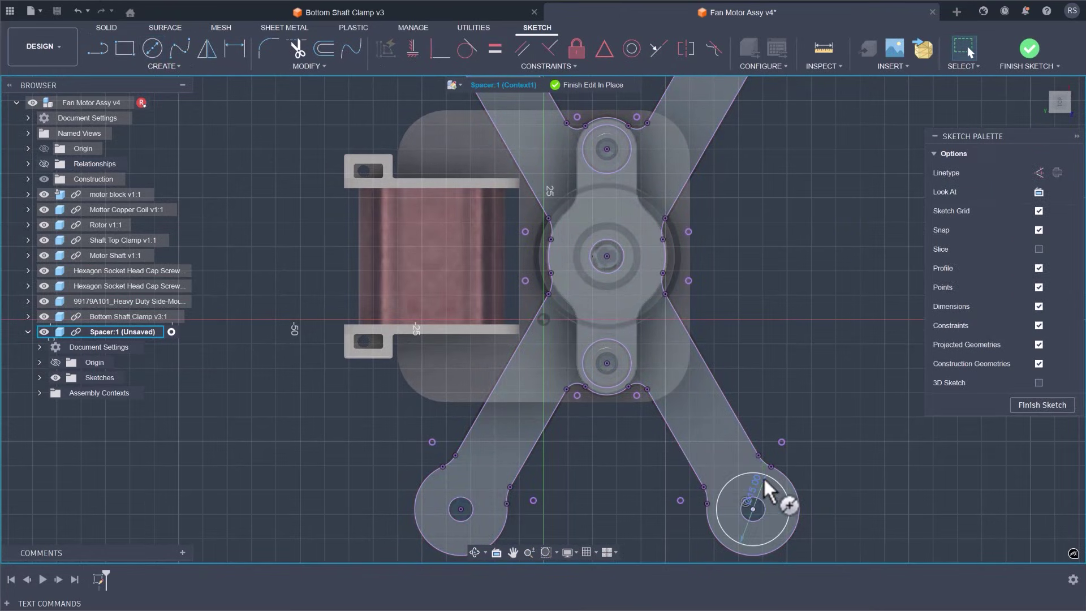
Extrude the ring around the arm's hole as a new body up to the motor block's face, and finish editing in place
shift+middle_drag(762, 477, 522, 422)
key(e)
click(352, 439)
click(1020, 232)
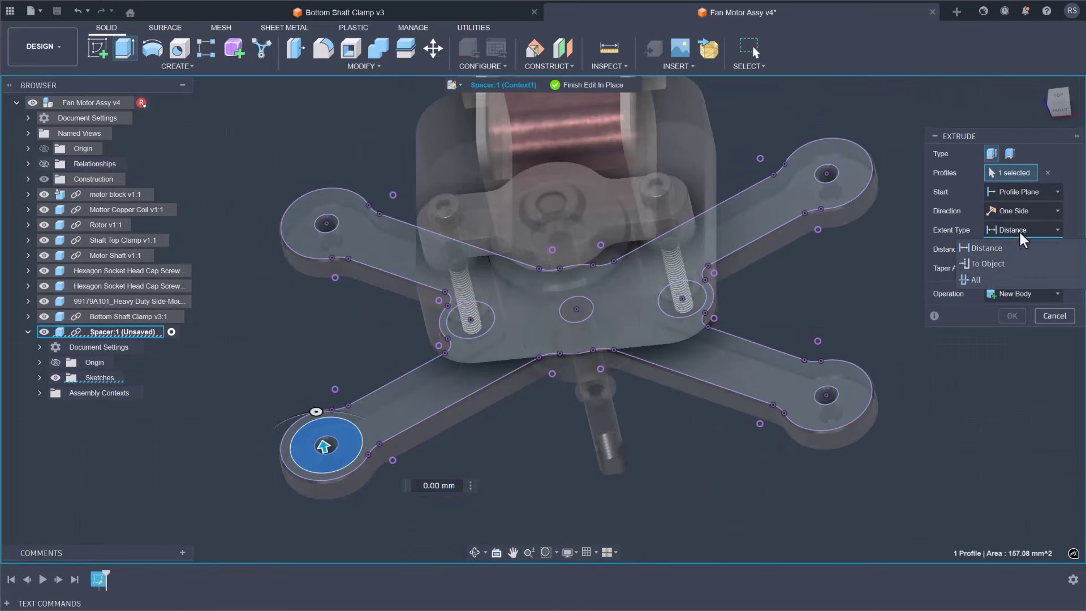
click(996, 261)
click(687, 148)
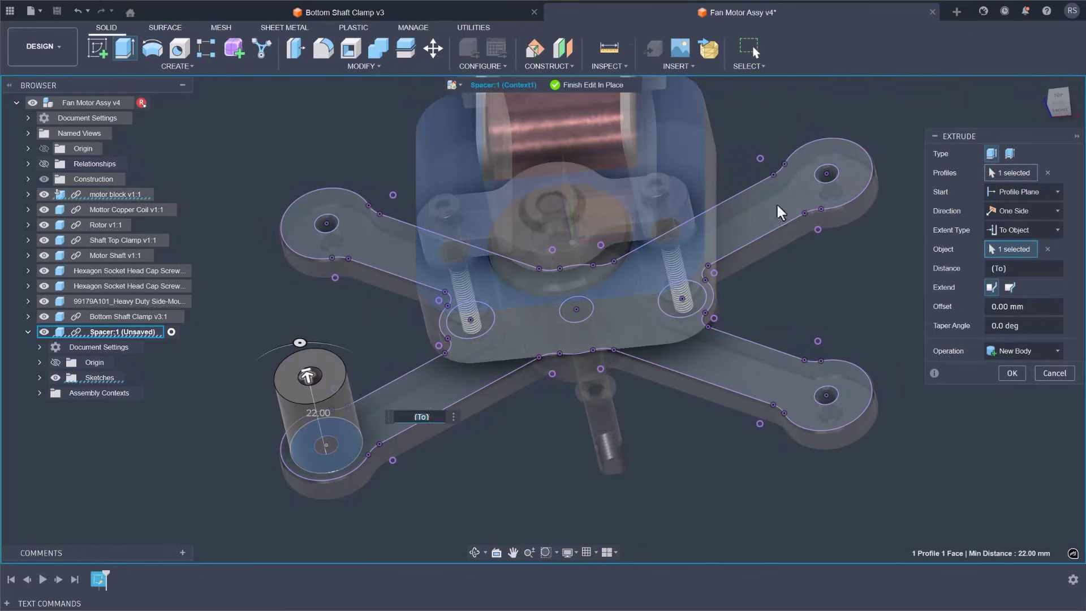
click(1012, 371)
click(559, 86)
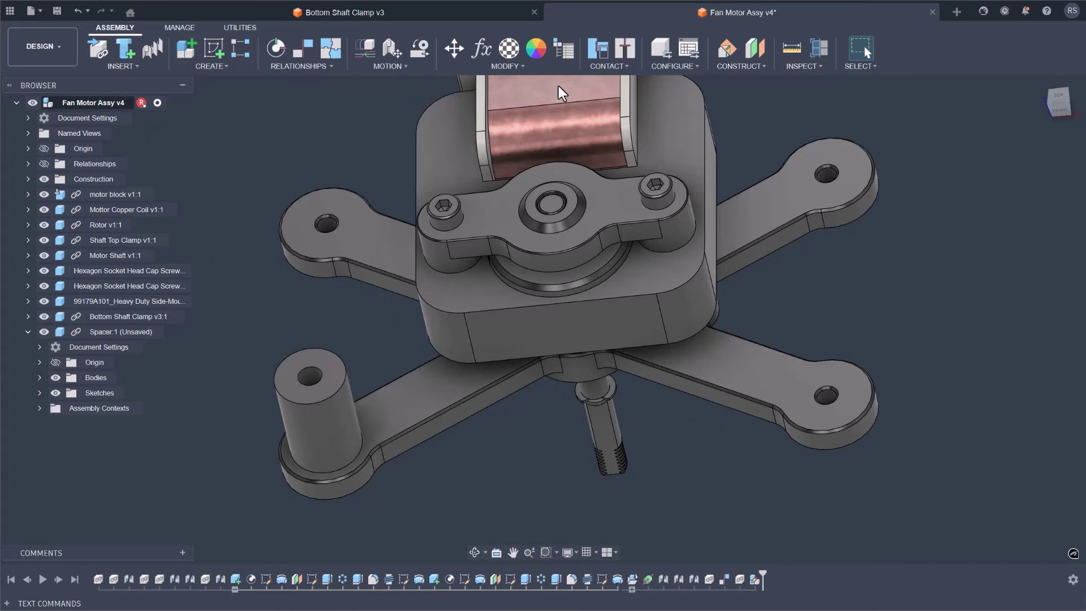
Create a new hybrid design using the millimeter (mm), gram (g) unit system
click(497, 7)
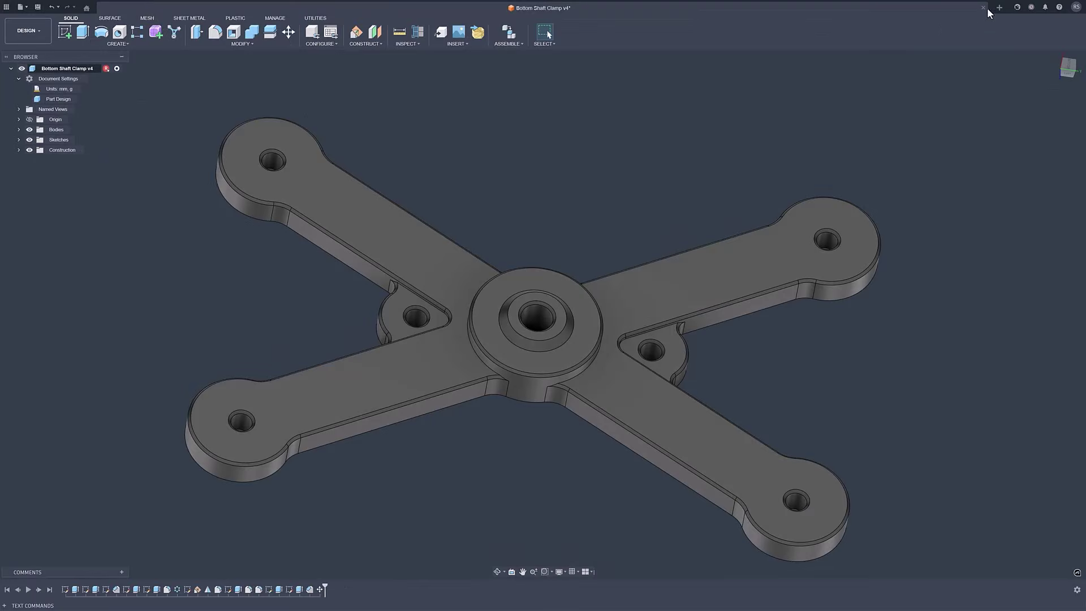
click(999, 8)
click(529, 241)
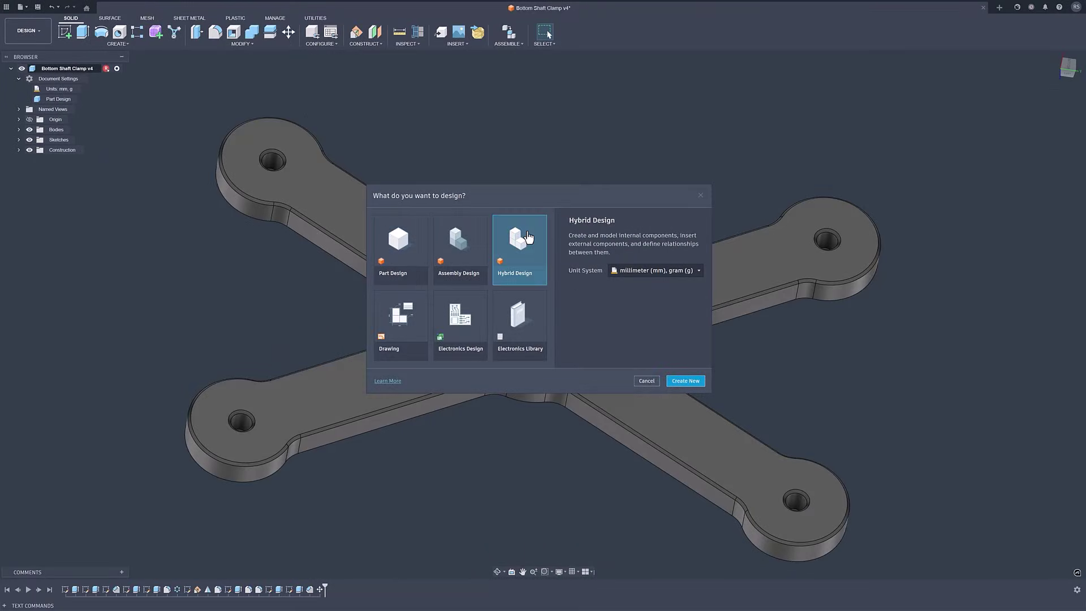
click(679, 378)
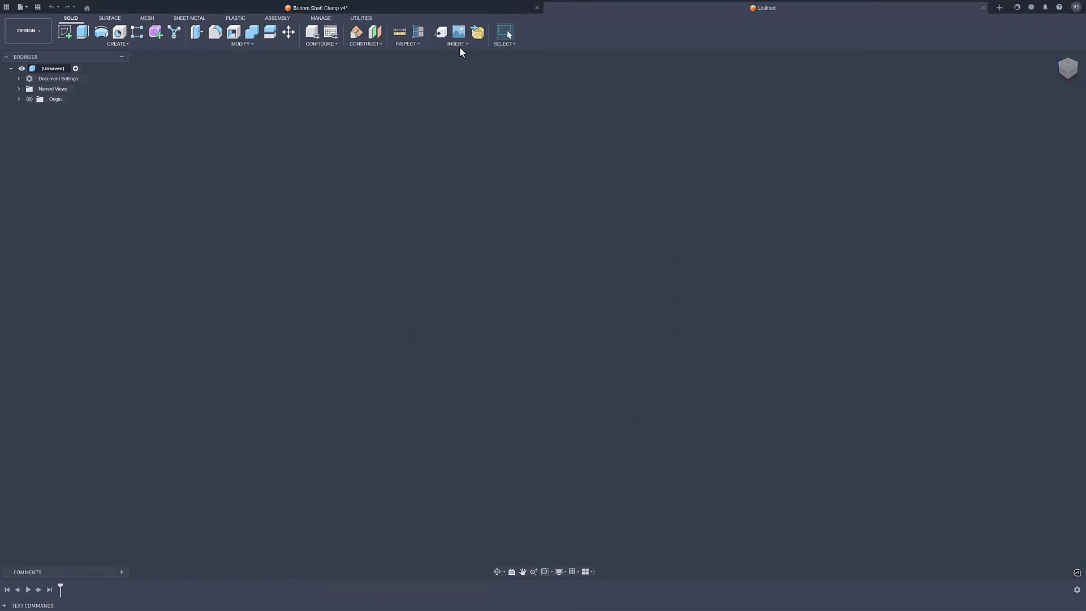
Start a Derive in the new design and save the document as Clamp Cam in the Air Fryer project
click(459, 45)
click(469, 114)
text(Cla)
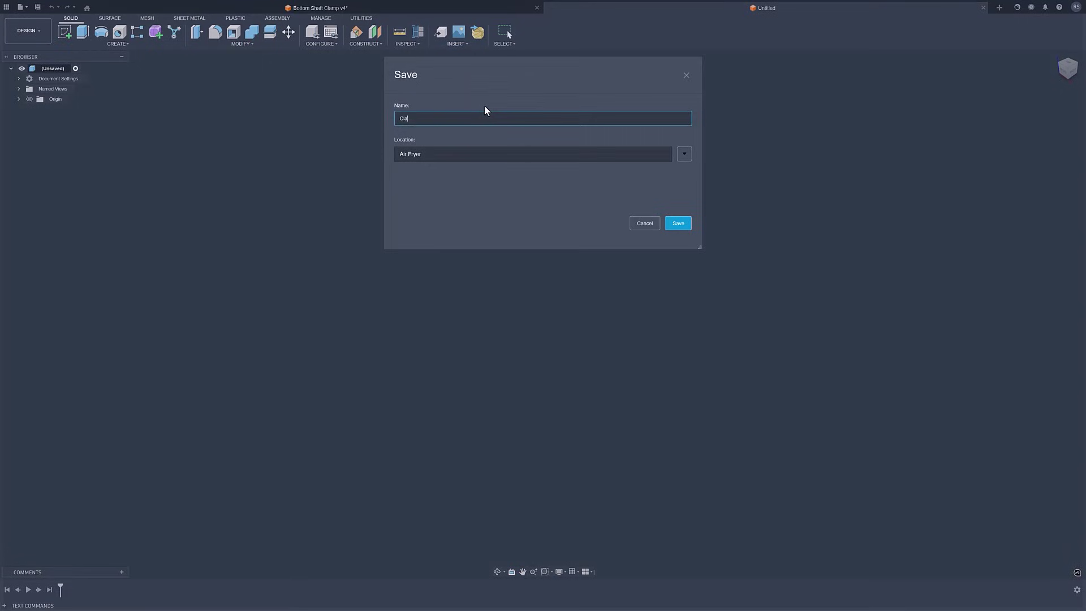
text(mp Test)
key(Return)
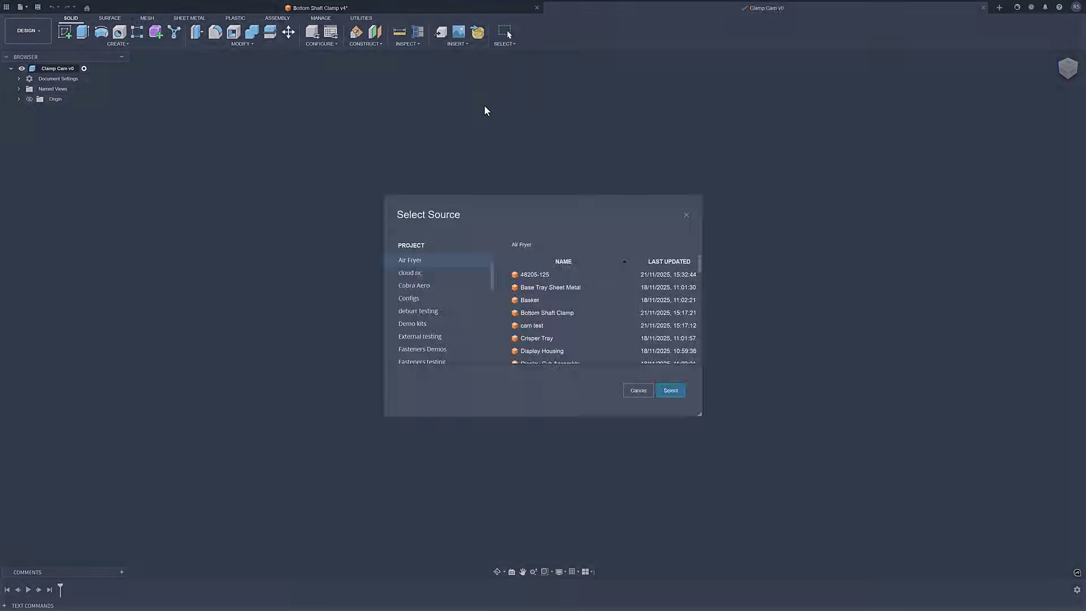
Derive the whole Bottom Shaft Clamp from the Air Fryer project into the Clamp Cam design
click(553, 315)
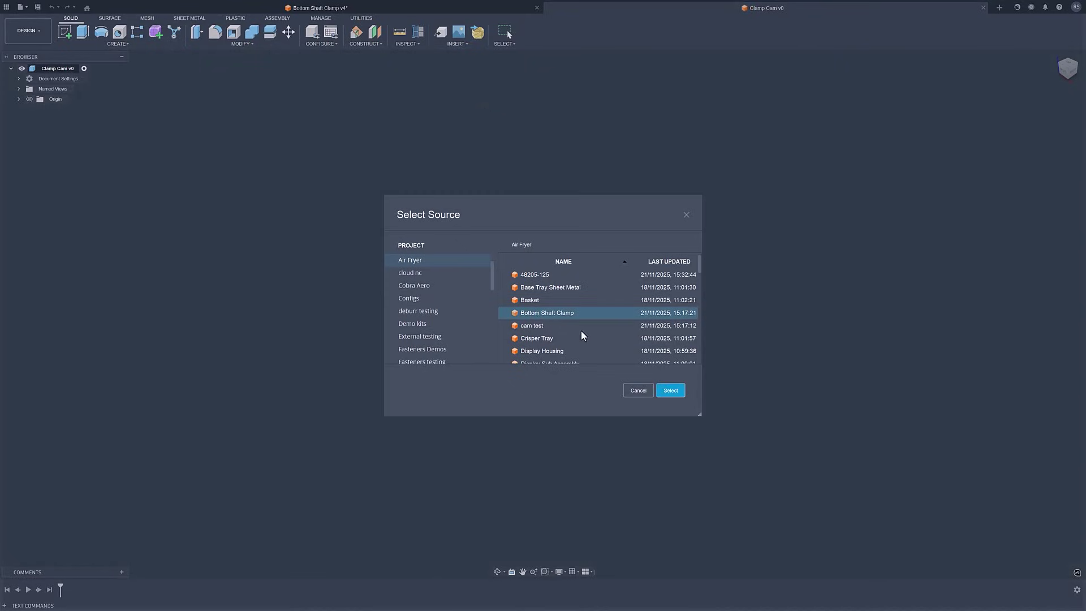
click(678, 393)
click(80, 69)
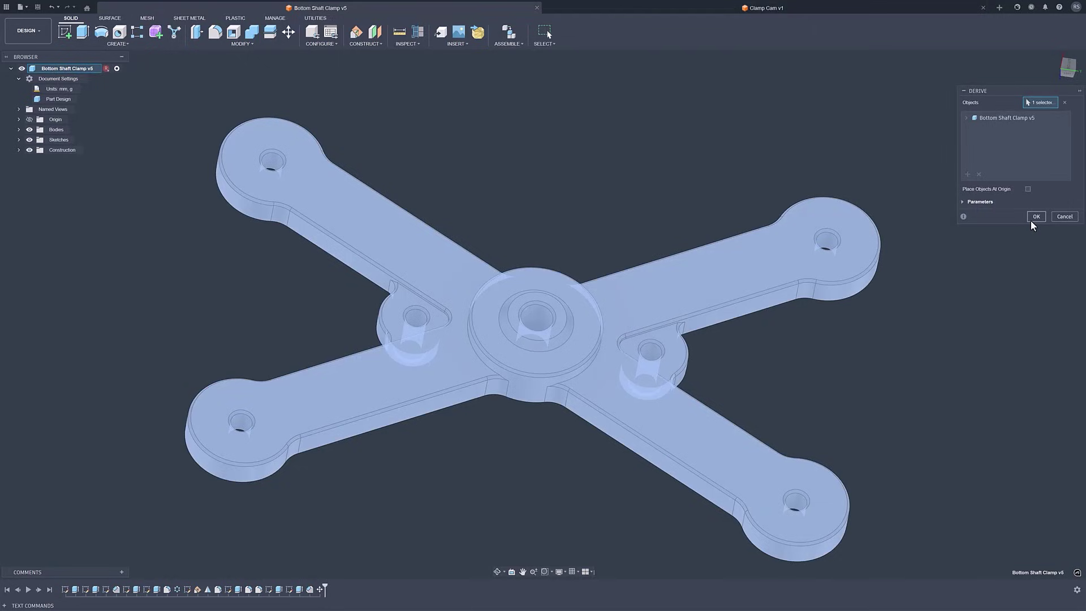
click(1036, 217)
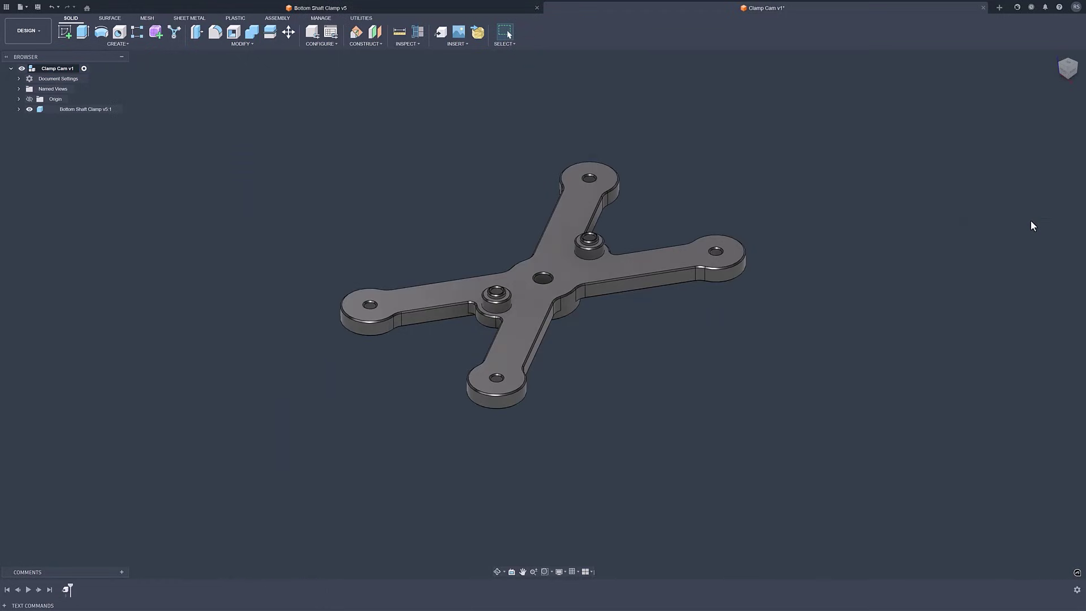
Start a sketch on the derived clamp's flat arm face and project the clamp body's outline into it
click(64, 33)
click(580, 191)
key(p)
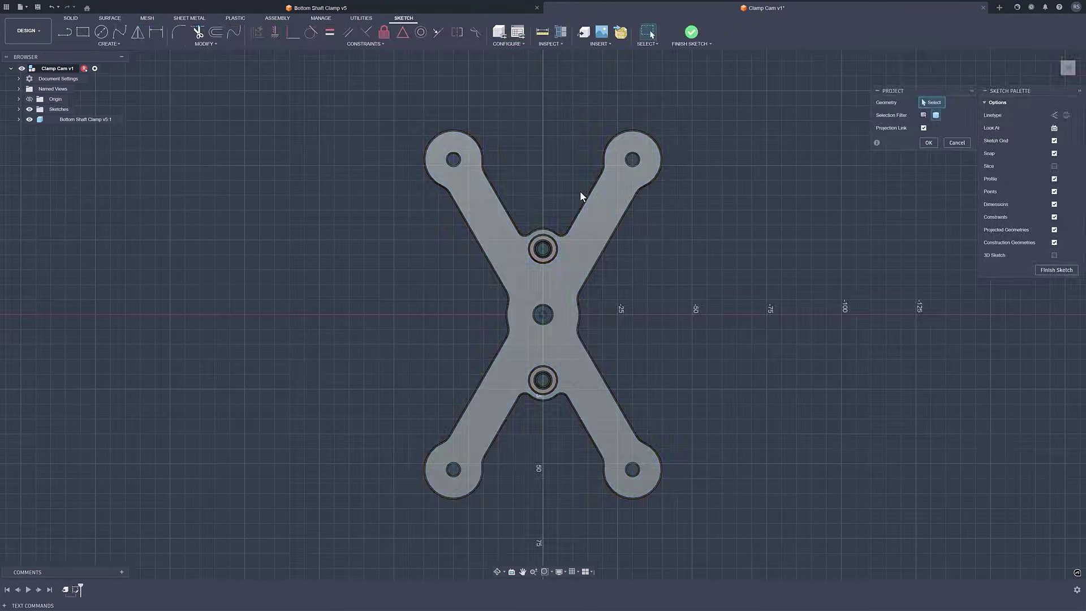
click(580, 192)
click(927, 142)
Sketch a corner-to-corner rectangle enclosing the whole projected clamp outline as the stock profile
key(r)
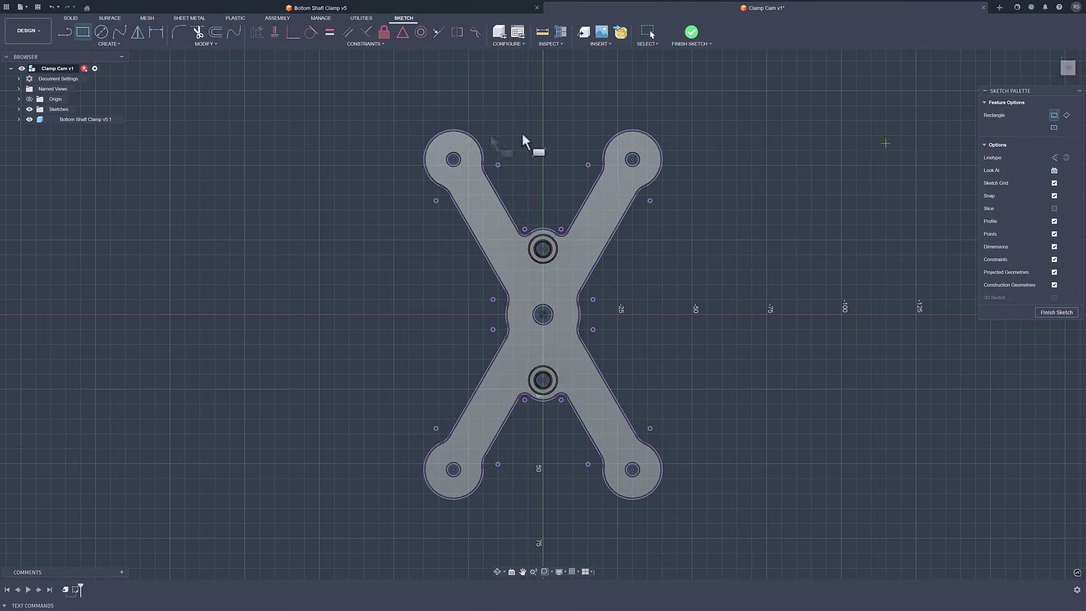
click(401, 117)
click(680, 510)
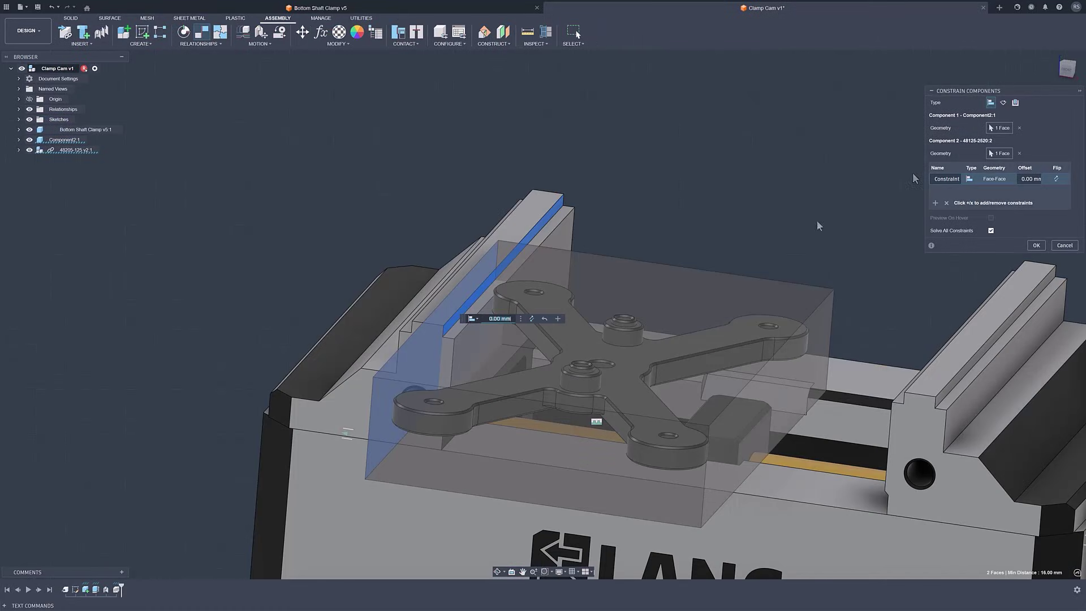
Add two 0 mm face-to-face constraints joining the stock block's other side and underside to the opposite vise jaw's stepped faces
click(558, 319)
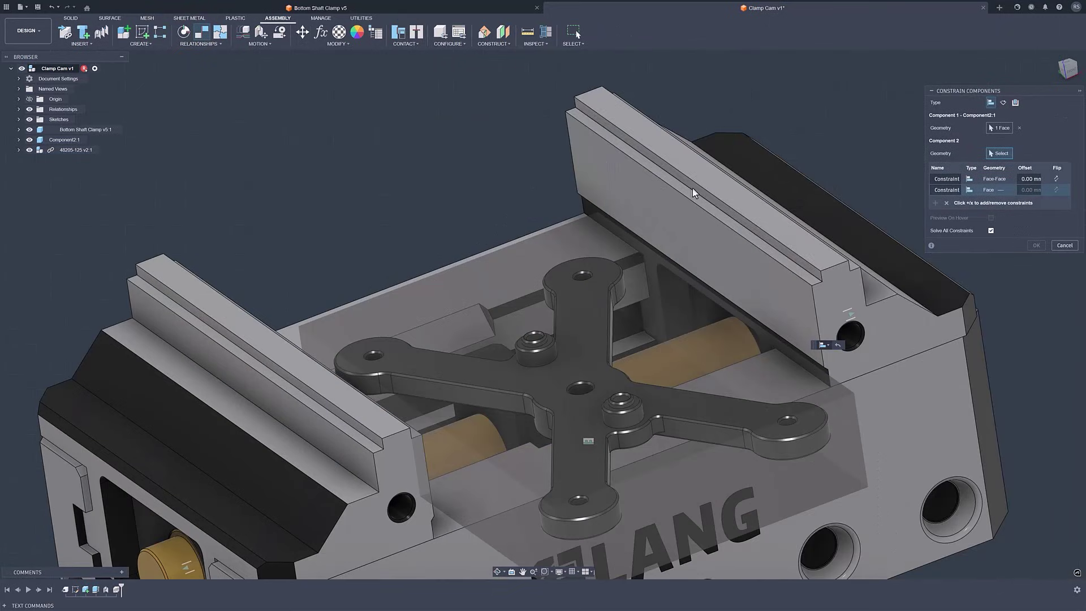
click(692, 185)
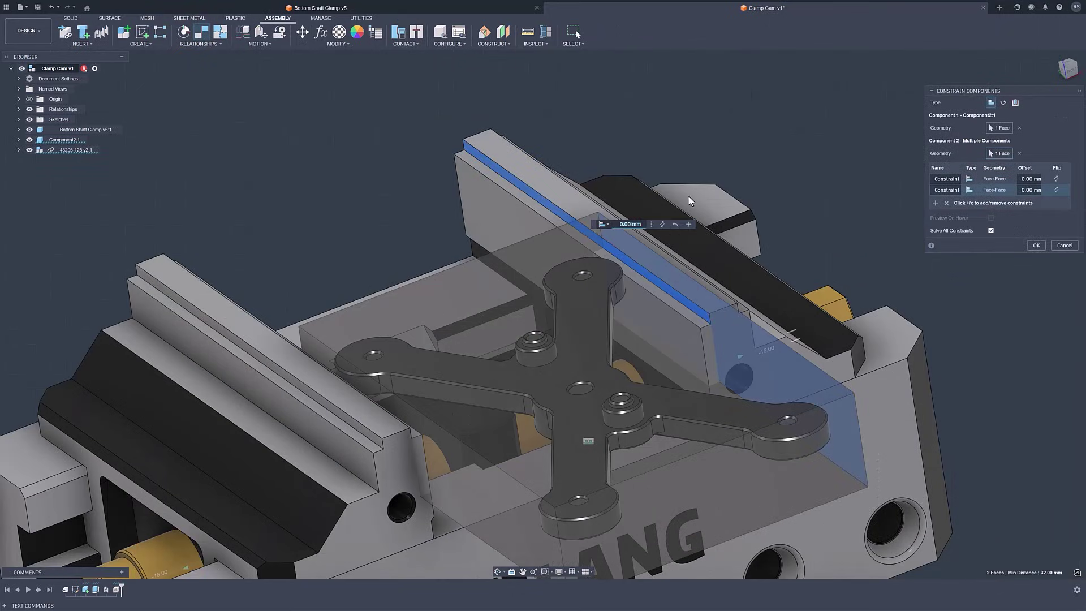
click(688, 224)
click(830, 491)
click(498, 182)
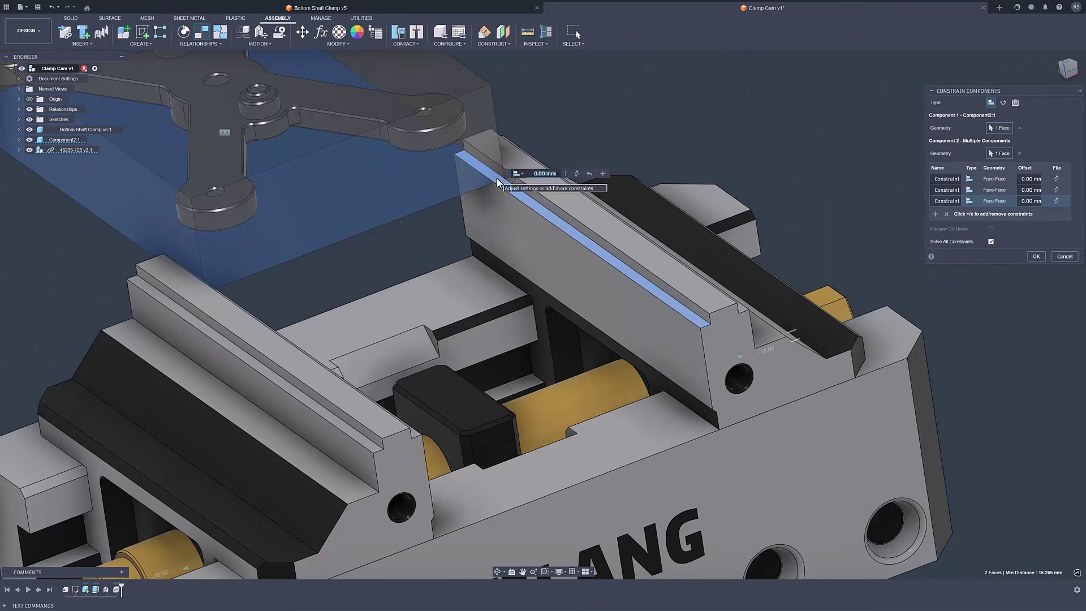
Add a two-face centring constraint between the stock block's opposite end faces and the vise jaw's end faces, and apply all constraints
click(603, 174)
click(519, 174)
click(530, 207)
click(405, 173)
scroll(407, 172, down, 3)
middle_drag(407, 172, 571, 281)
click(407, 142)
click(419, 170)
click(792, 411)
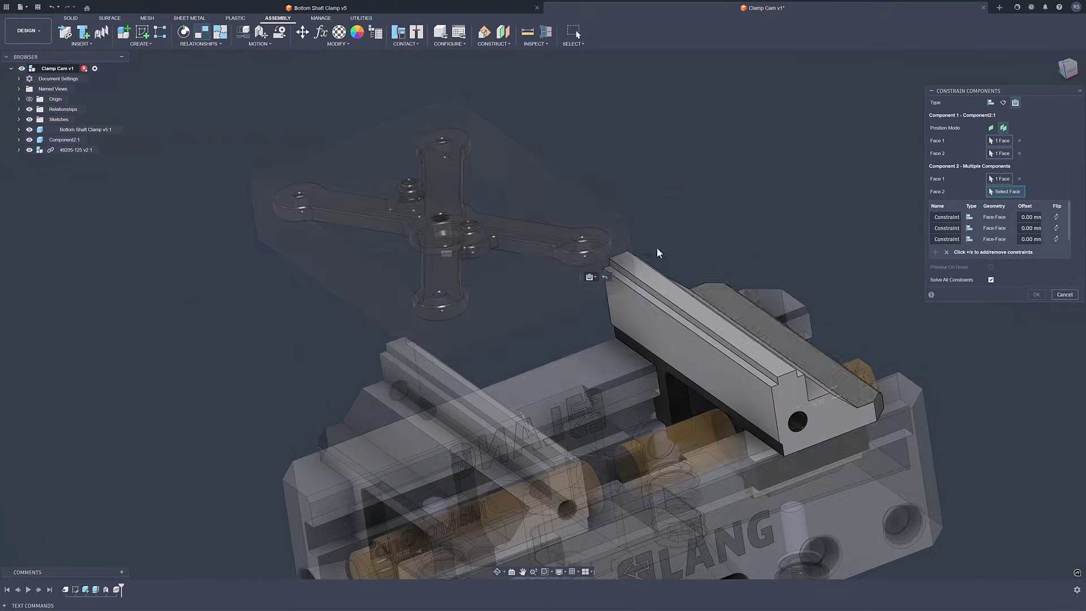
shift+middle_drag(657, 249, 592, 223)
click(591, 223)
click(1036, 294)
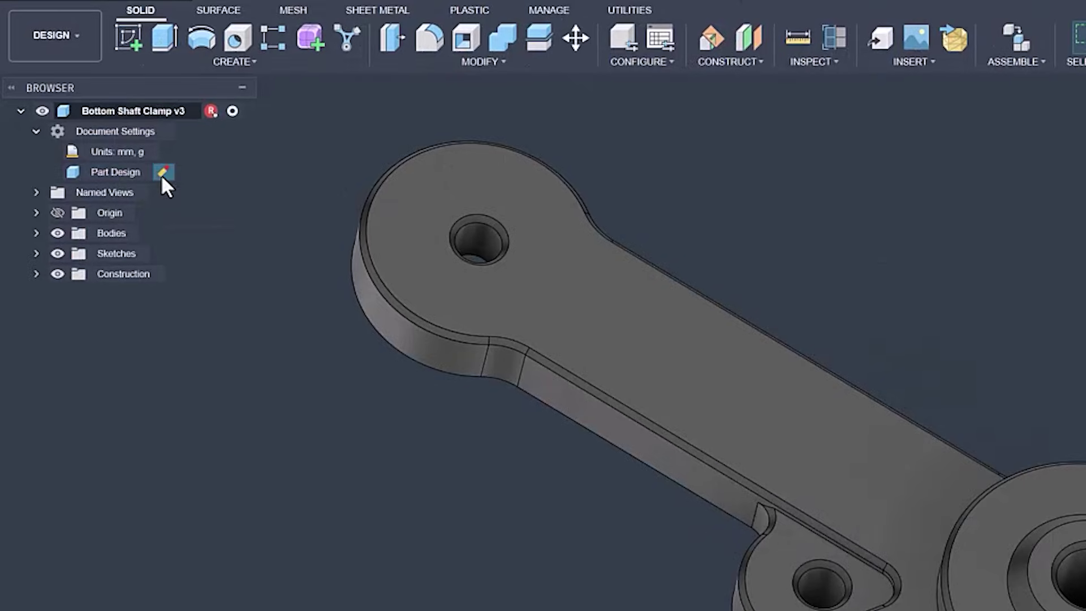
Convert the Bottom Shaft Clamp document's design type from Part to Hybrid
click(163, 172)
click(975, 180)
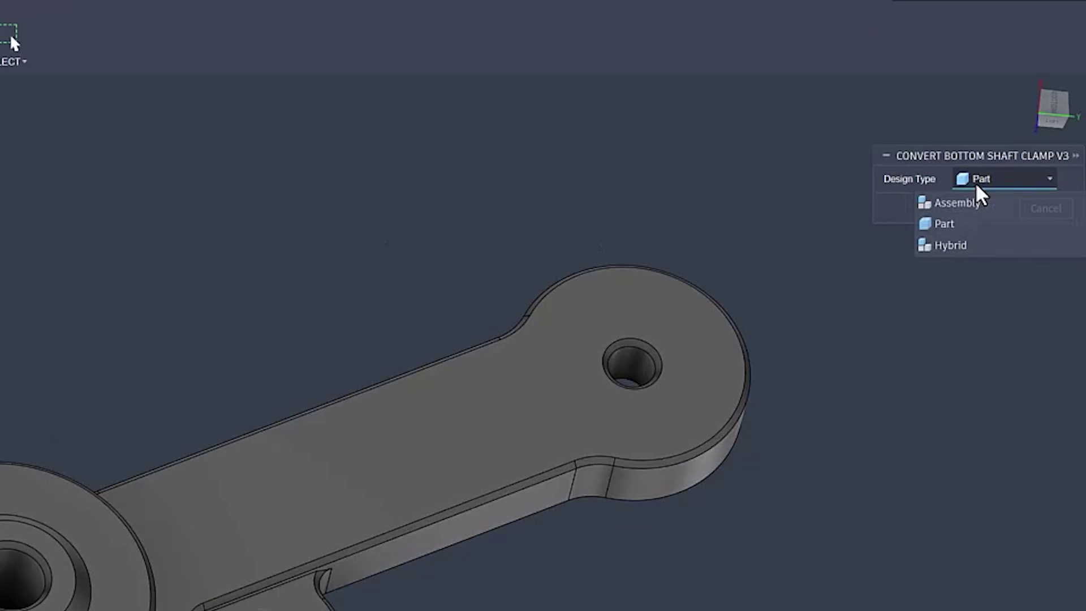
click(966, 246)
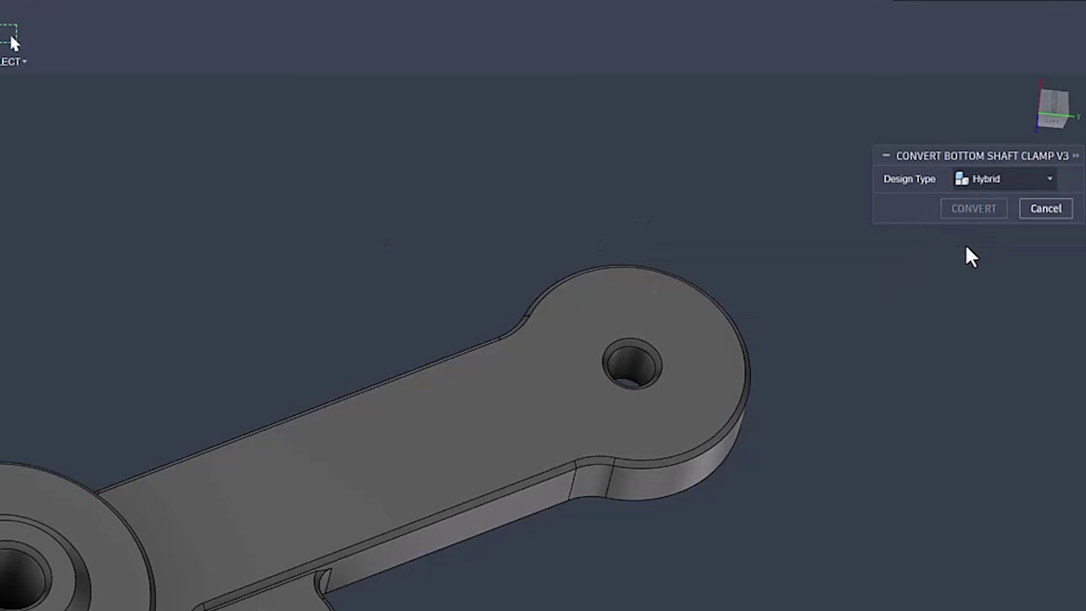
click(976, 210)
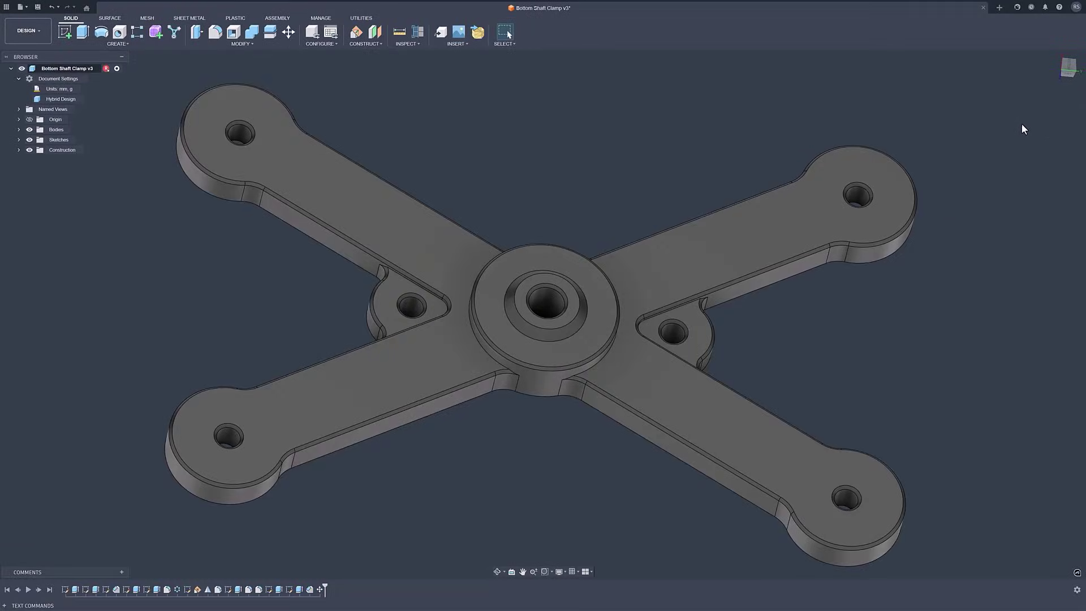
Convert the Bottom Shaft Clamp document's design type from Hybrid to Assembly
click(89, 100)
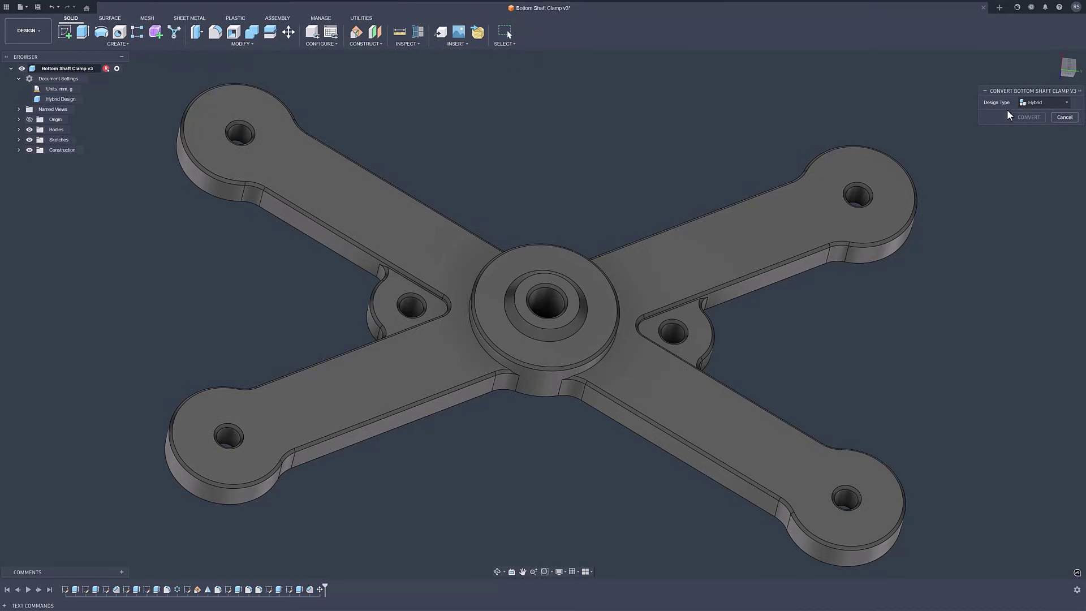
click(1023, 114)
click(1028, 118)
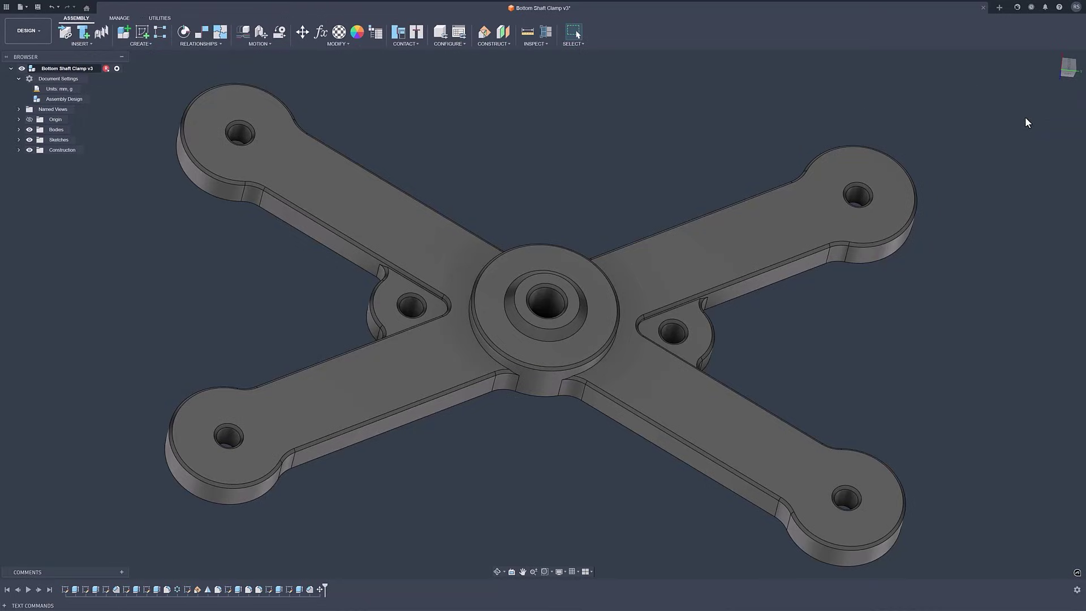